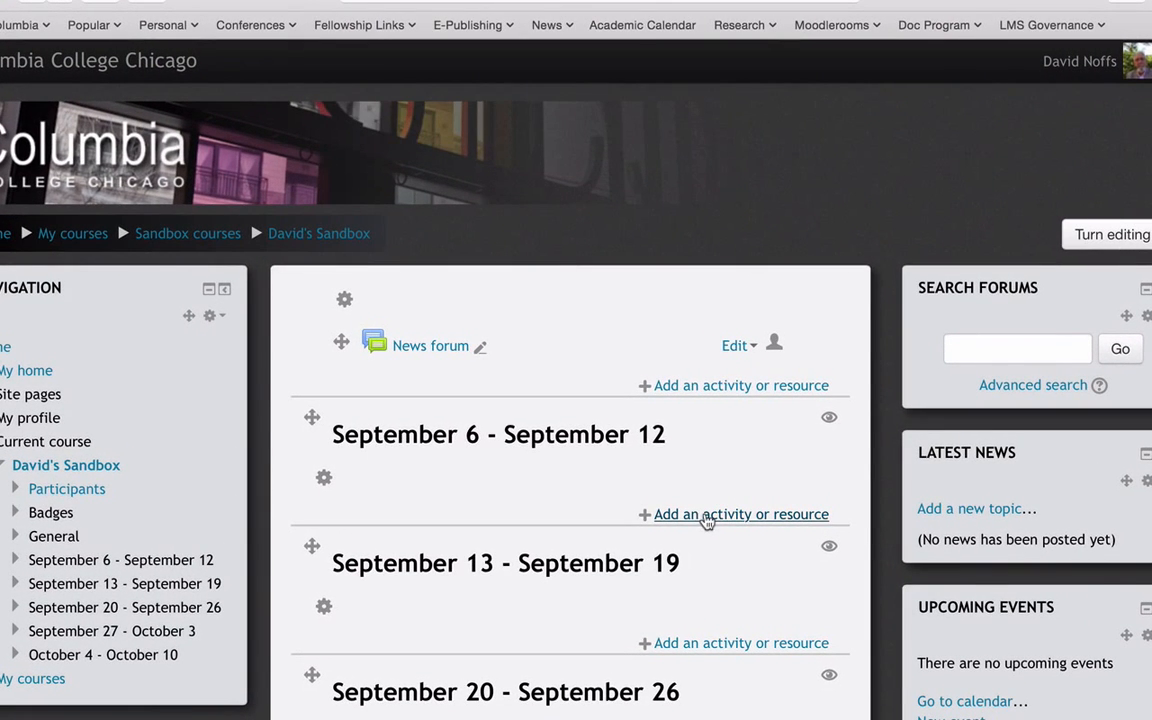
- Add an Advanced Forum activity to the September 6 - September 12 section of the course
left_click(711, 516)
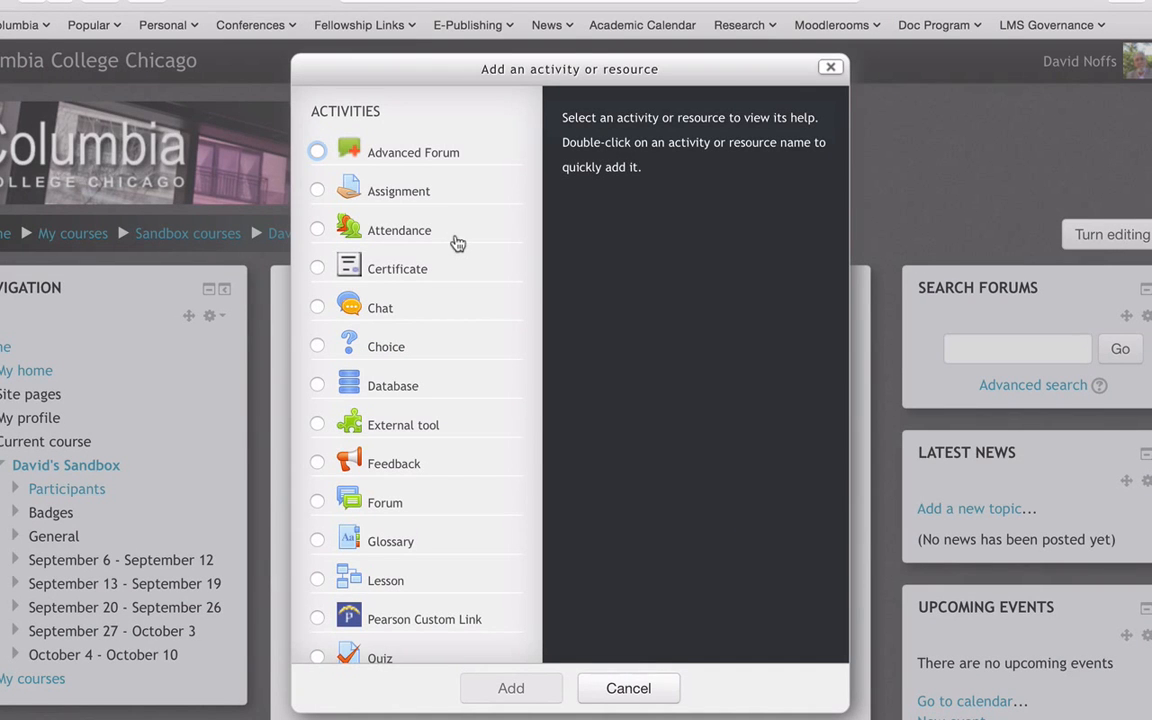
left_click(317, 152)
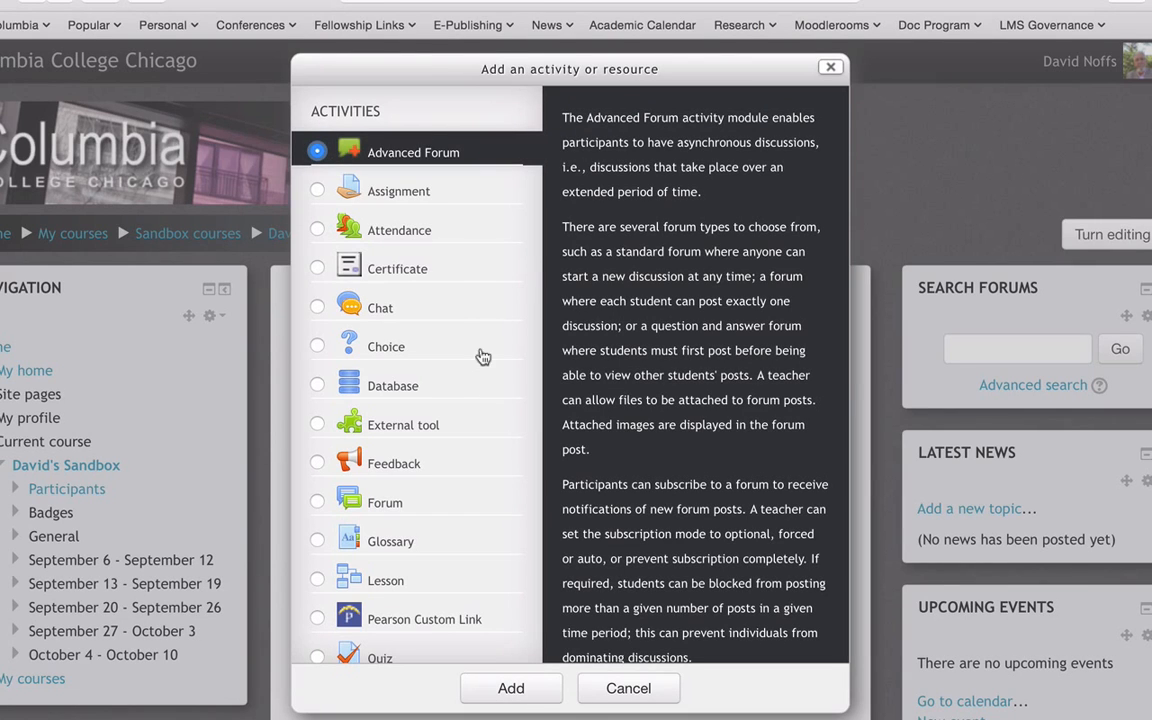
left_click(525, 688)
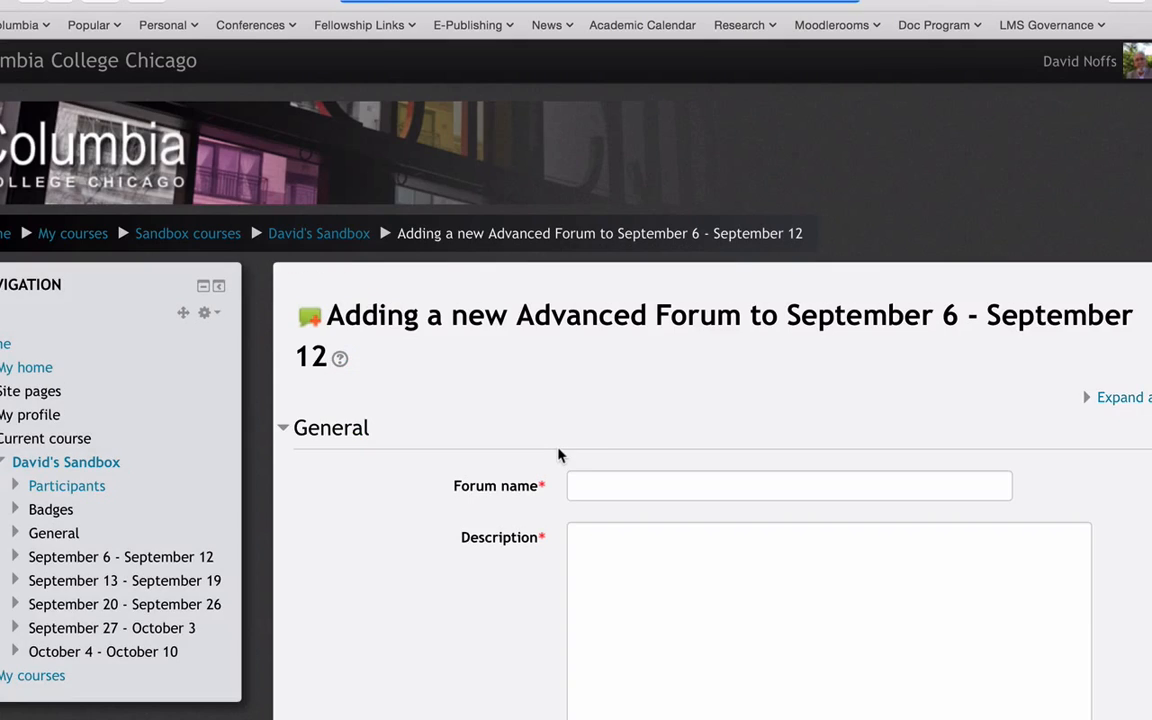
- Name the new forum "Introduce yourself"
left_click(620, 487)
scroll(620, 487, "down", 3)
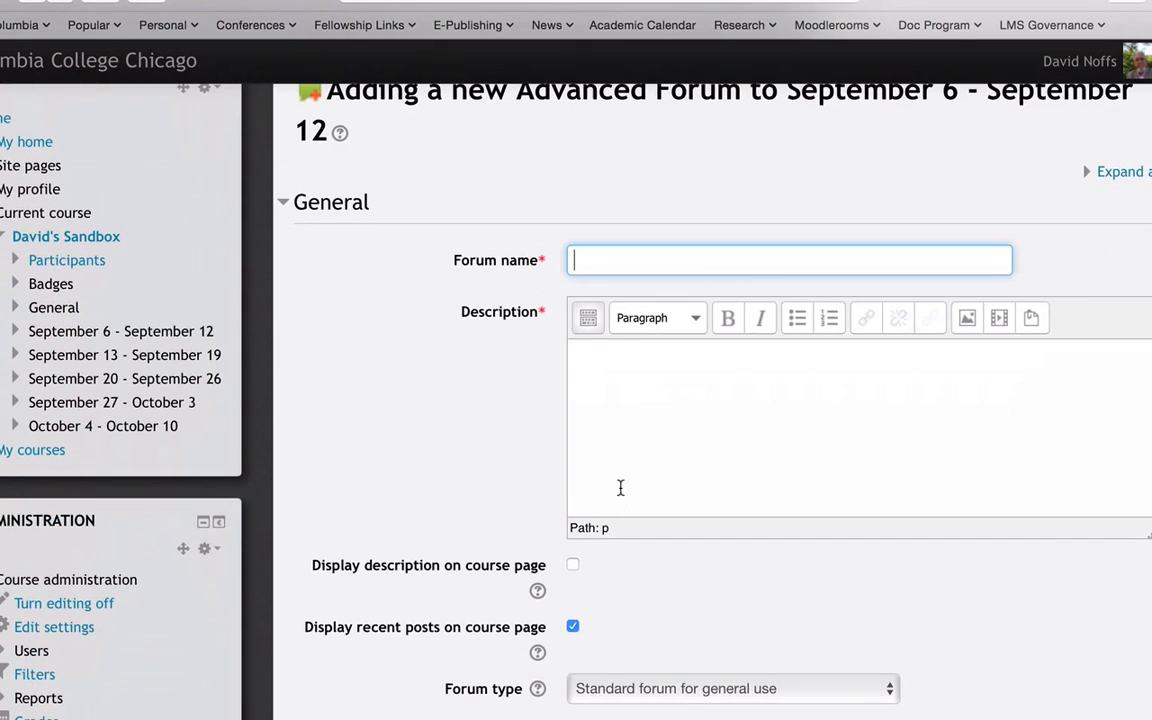
type("Inroduce yourself")
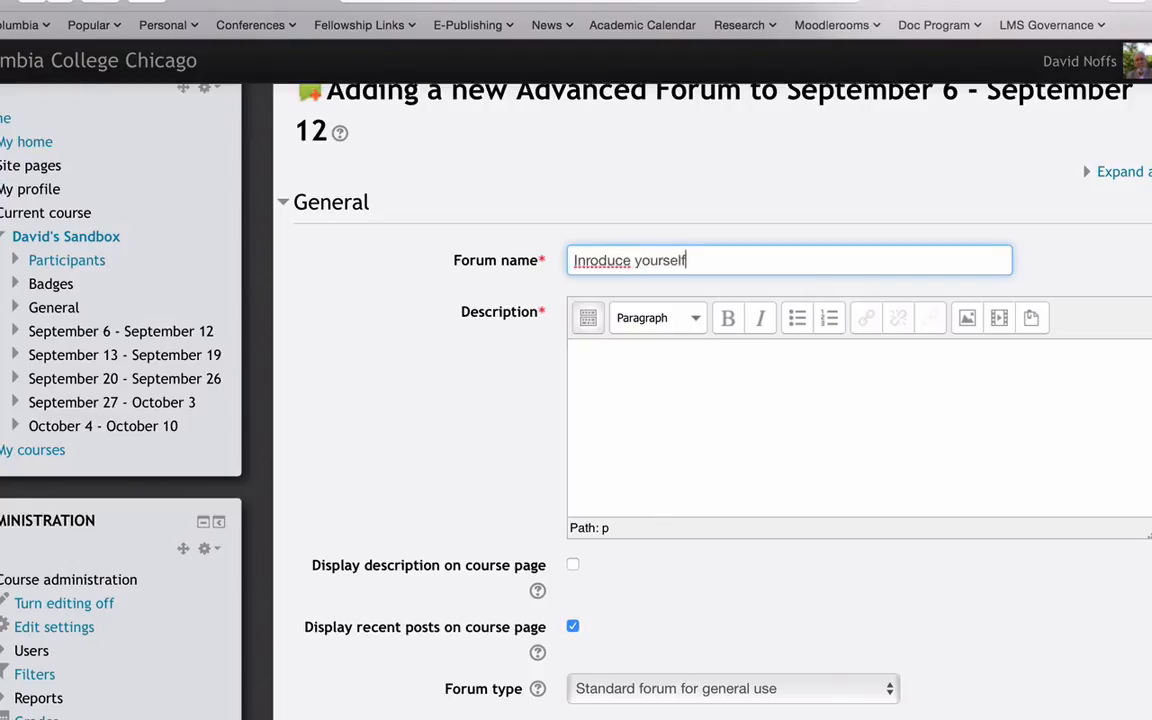
left_click(584, 260)
type("t")
- Enter the forum description "Please introduce to the rest of the class and reply to another student."
left_click(679, 429)
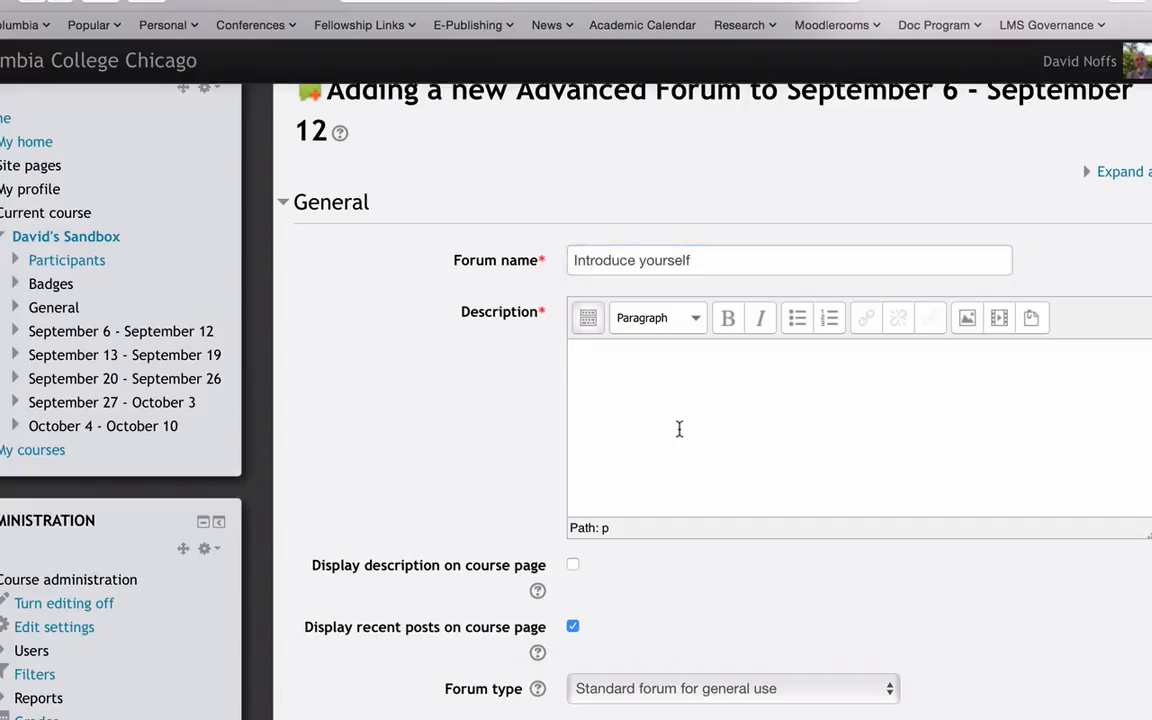
type("Please ntroduce")
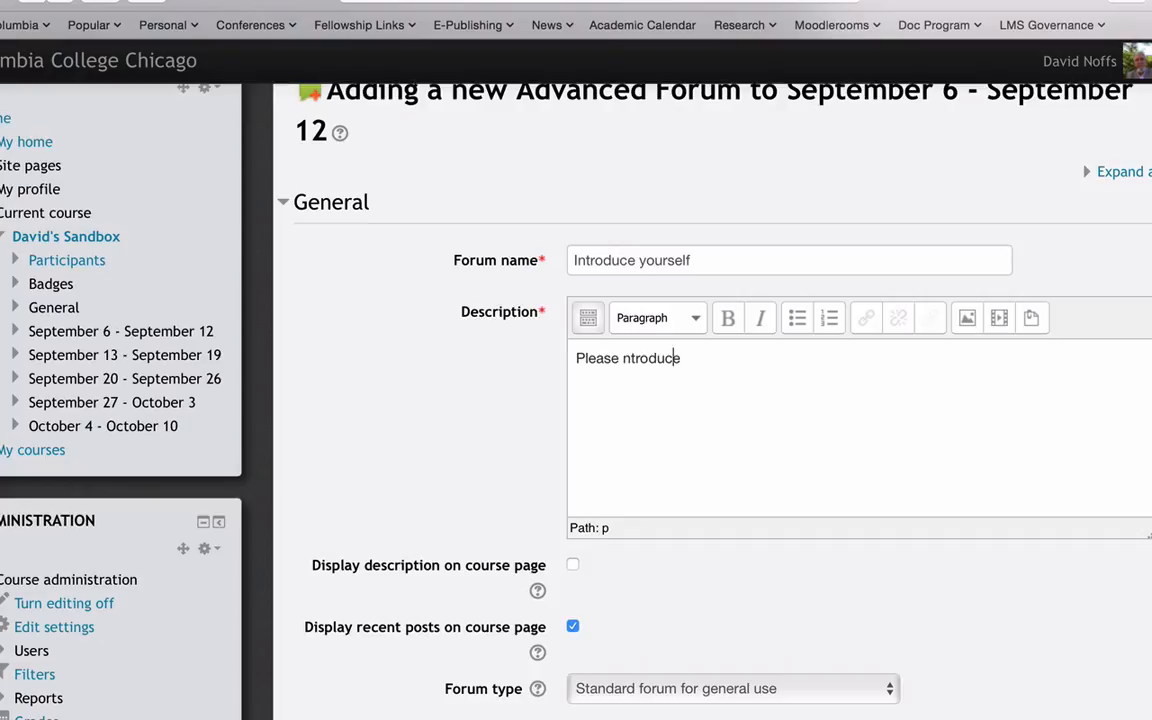
left_click(622, 358)
type("i")
key("Right")
key("Right")
type("to the rest o")
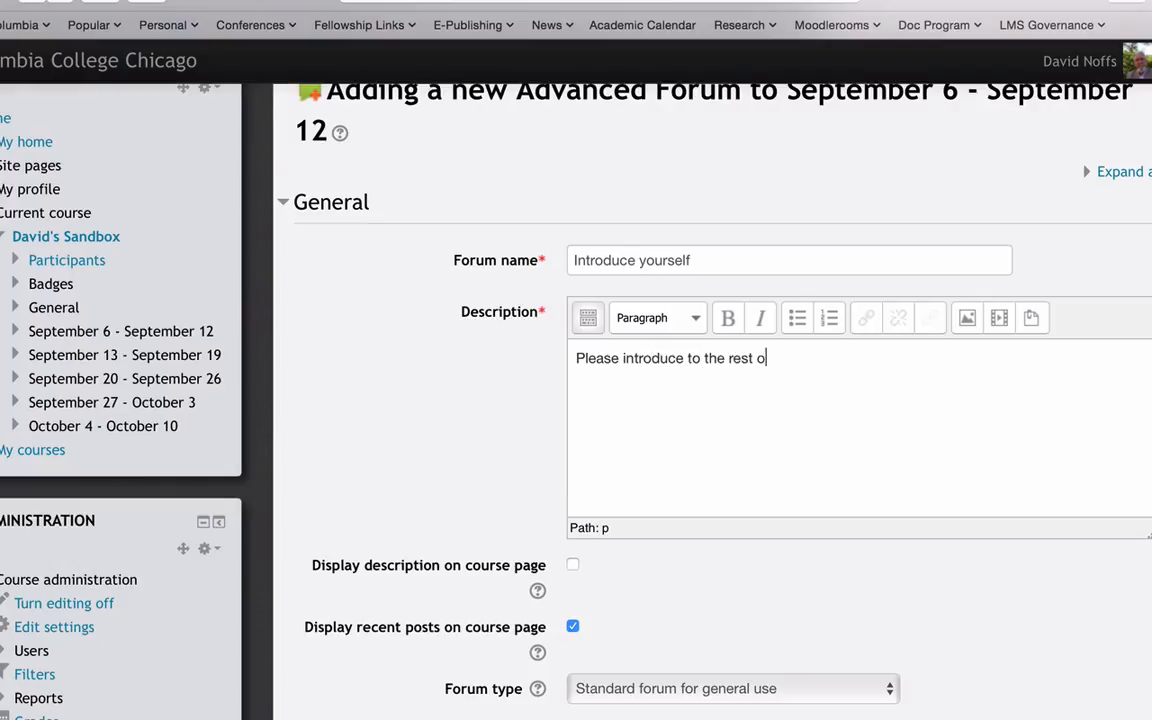
type("f the class and ")
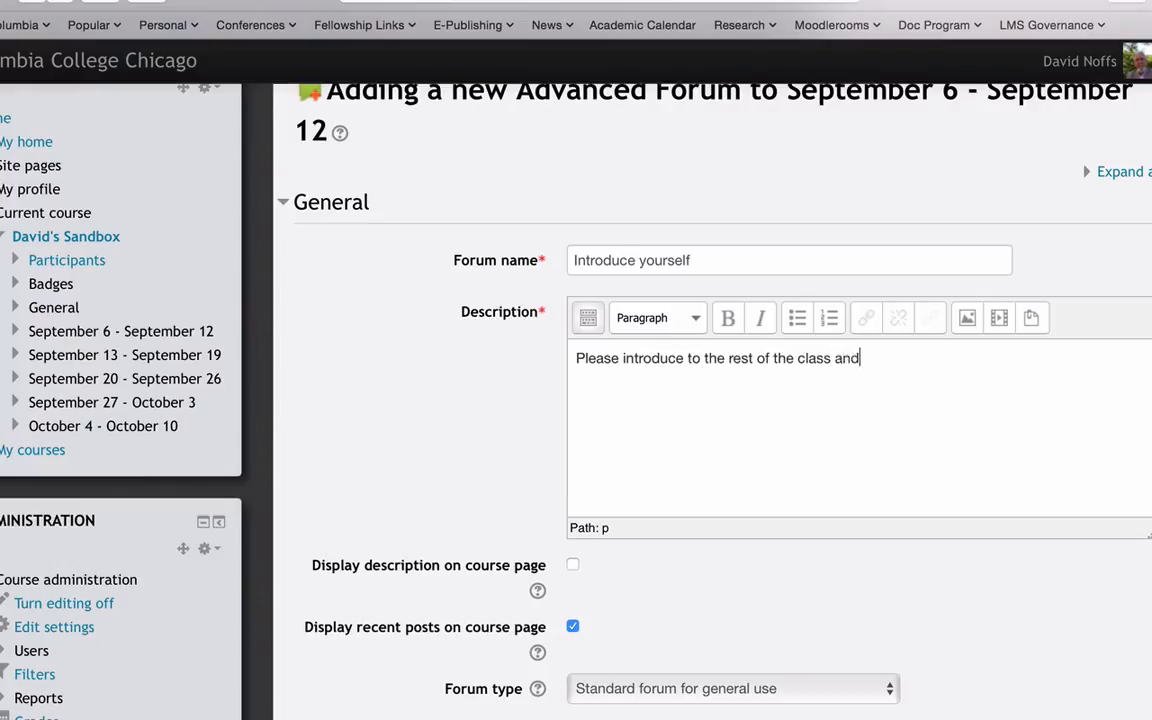
type("reply to another stu")
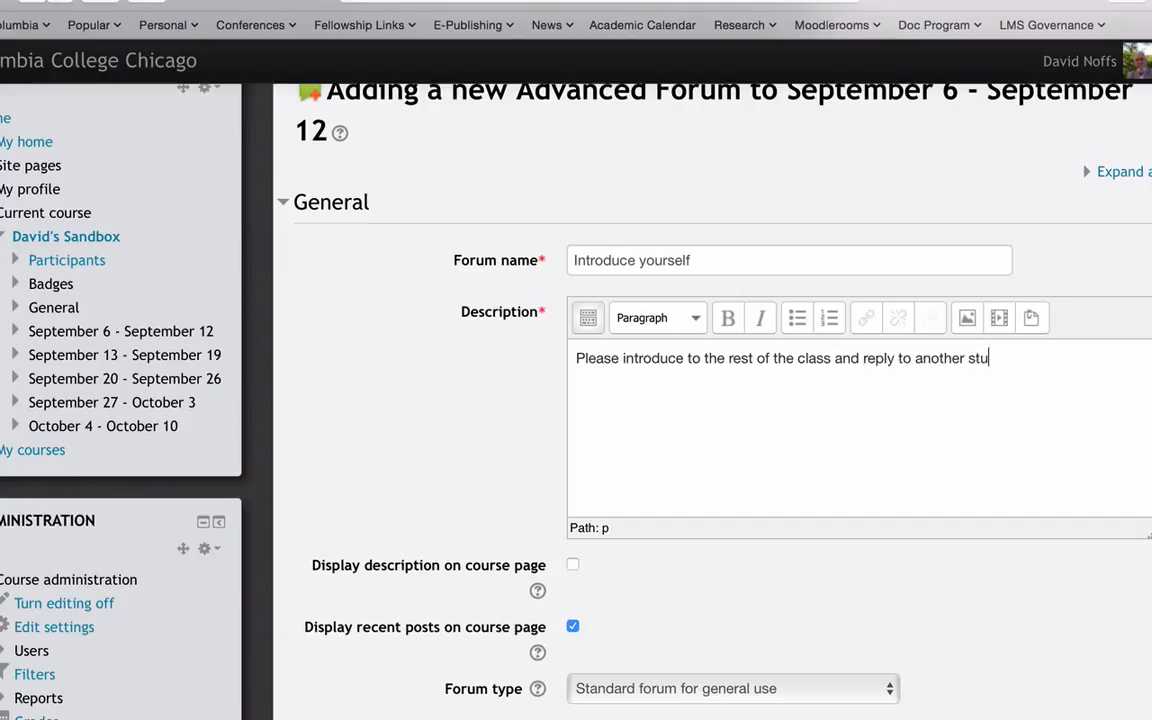
type("dent.")
- Review the available forum types and read the help on forum type, keeping the standard forum for general use
scroll(823, 438, "down", 2)
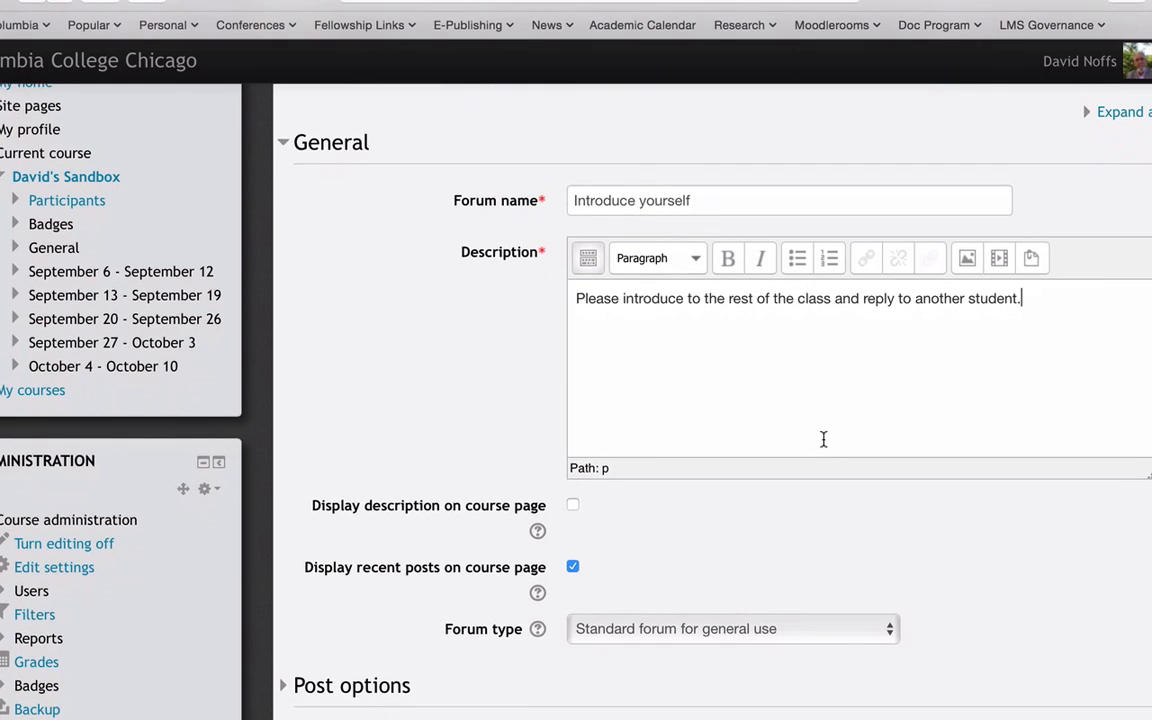
scroll(823, 439, "down", 3)
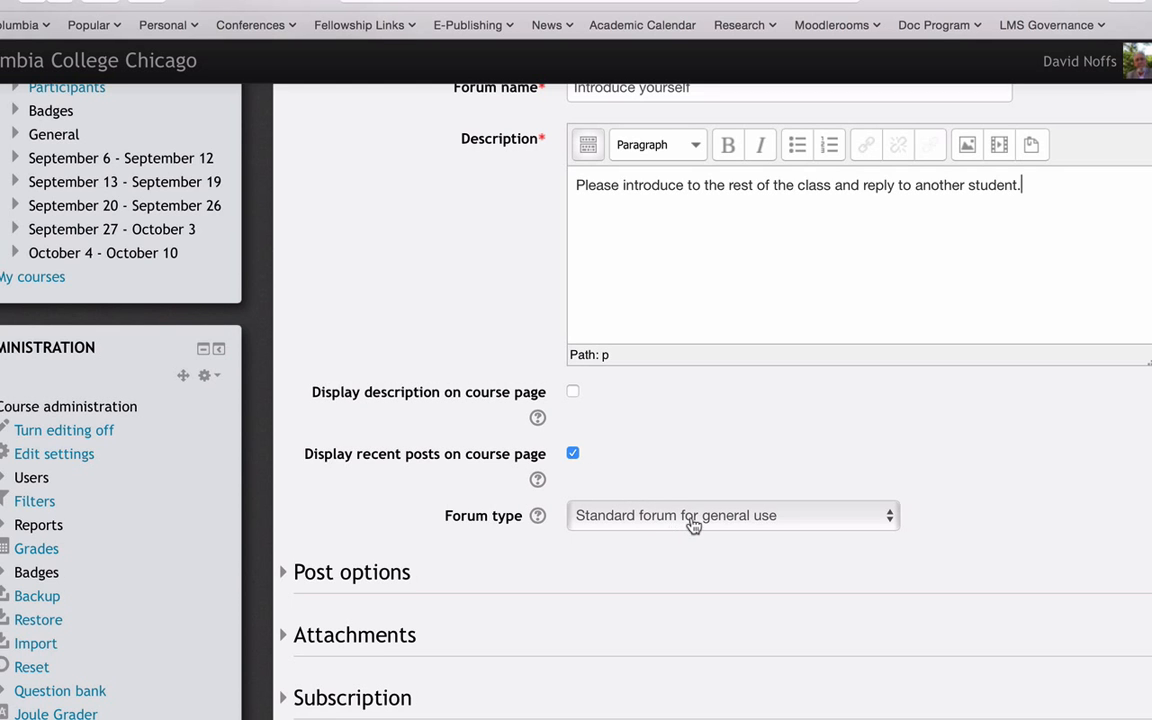
scroll(703, 524, "down", 1)
scroll(703, 526, "down", 1)
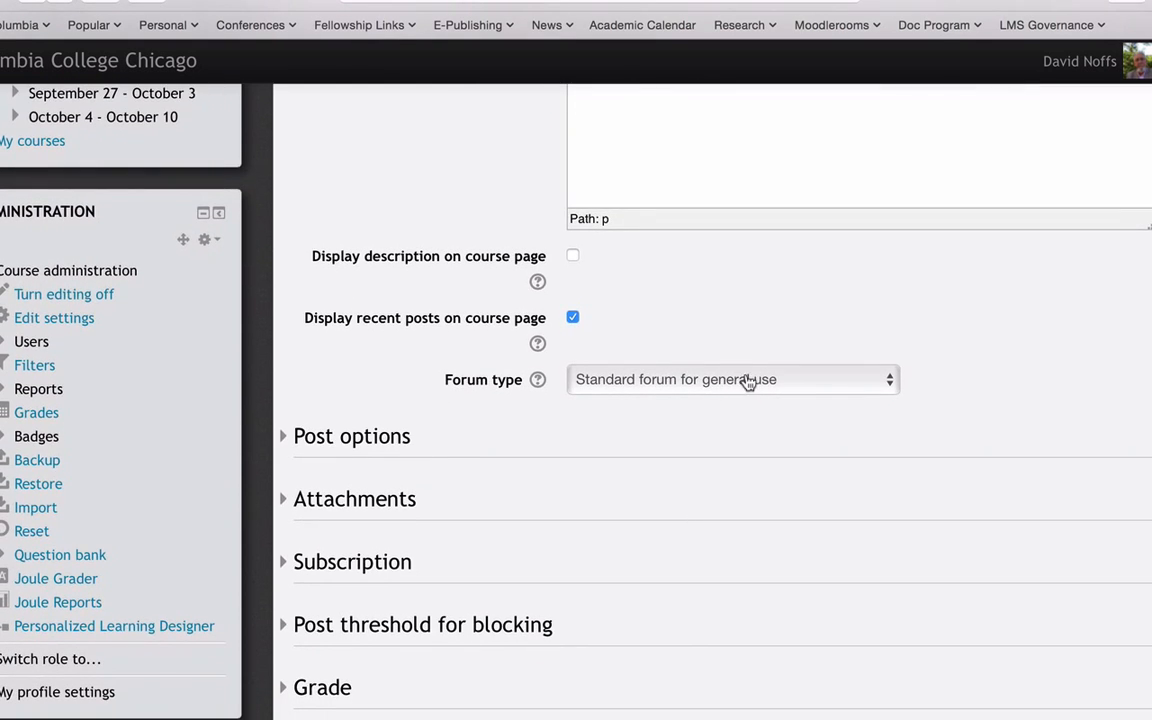
left_click(748, 387)
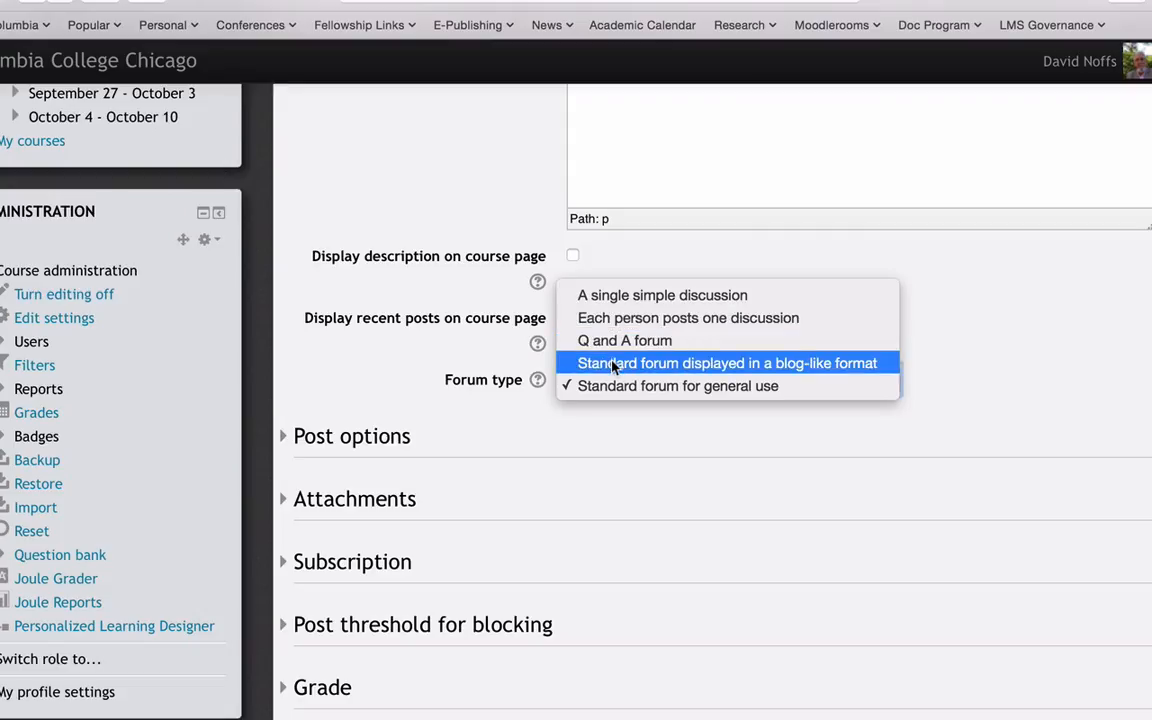
left_click(630, 440)
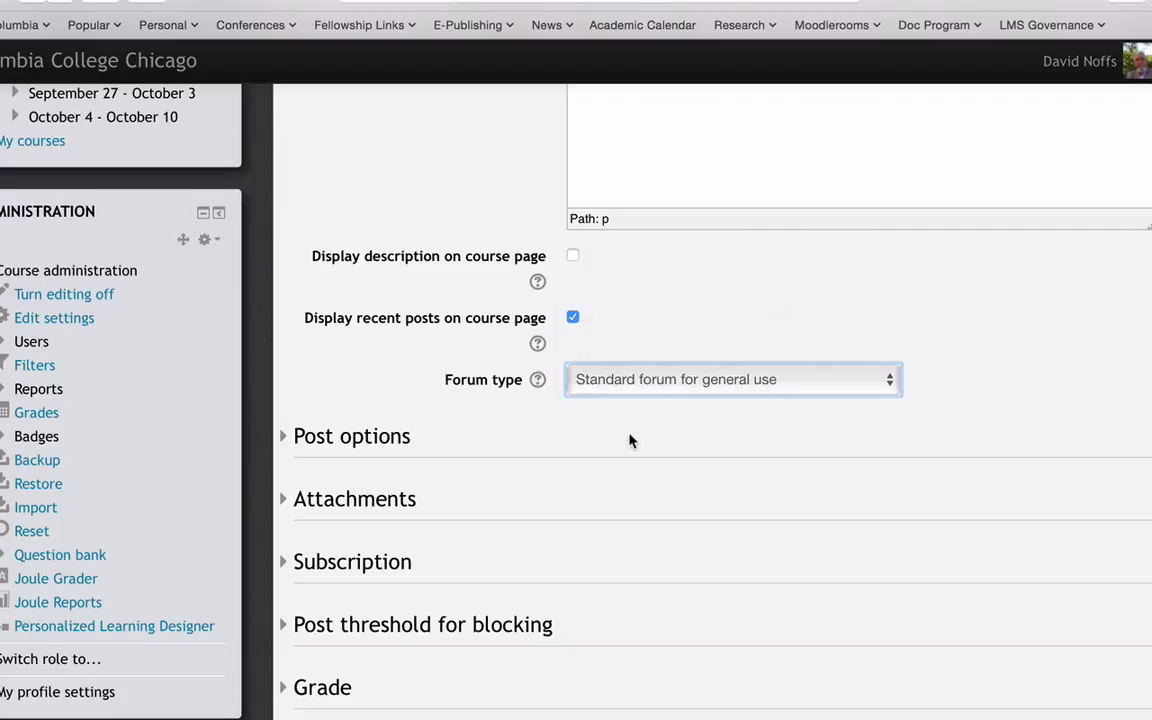
left_click(538, 382)
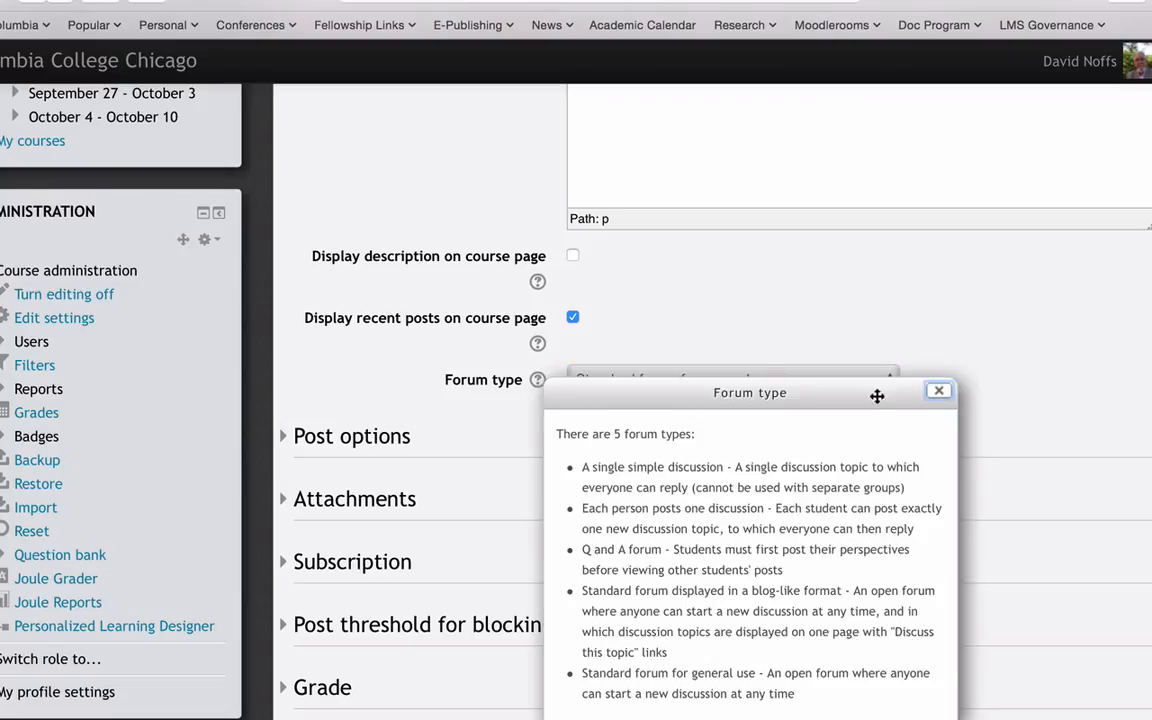
left_click(940, 391)
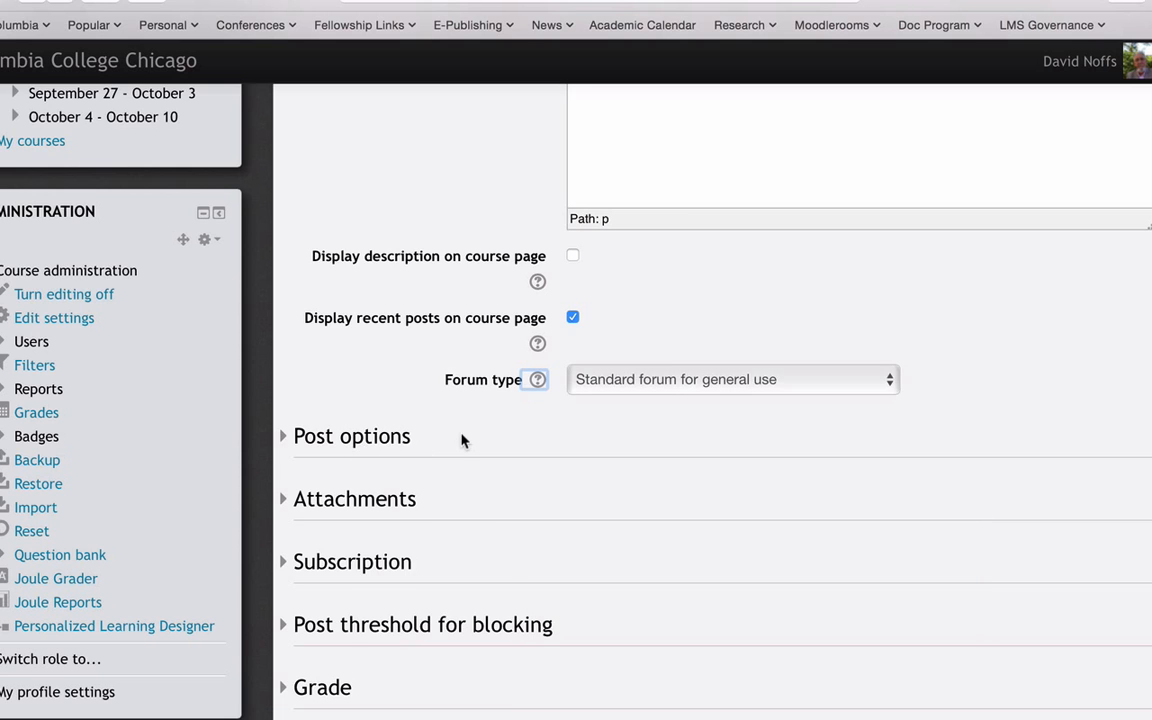
- Allow marking posts as substantive and allow private replies in the forum's post options
scroll(463, 440, "down", 2)
left_click(284, 347)
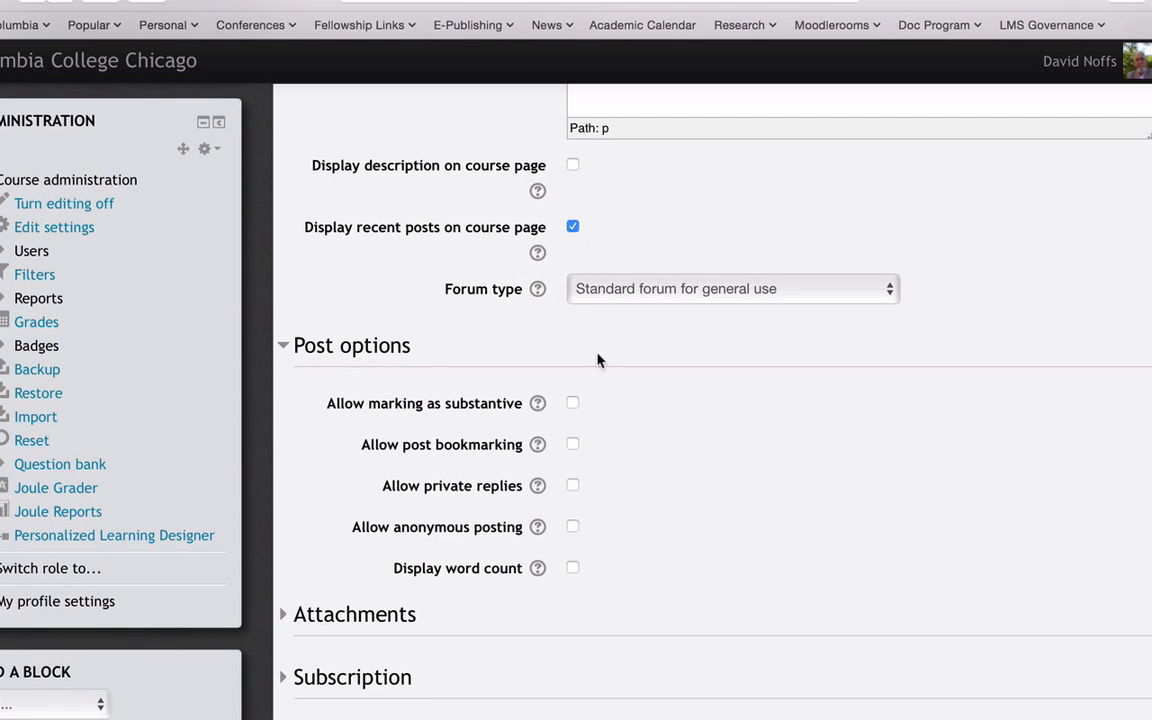
scroll(722, 368, "down", 2)
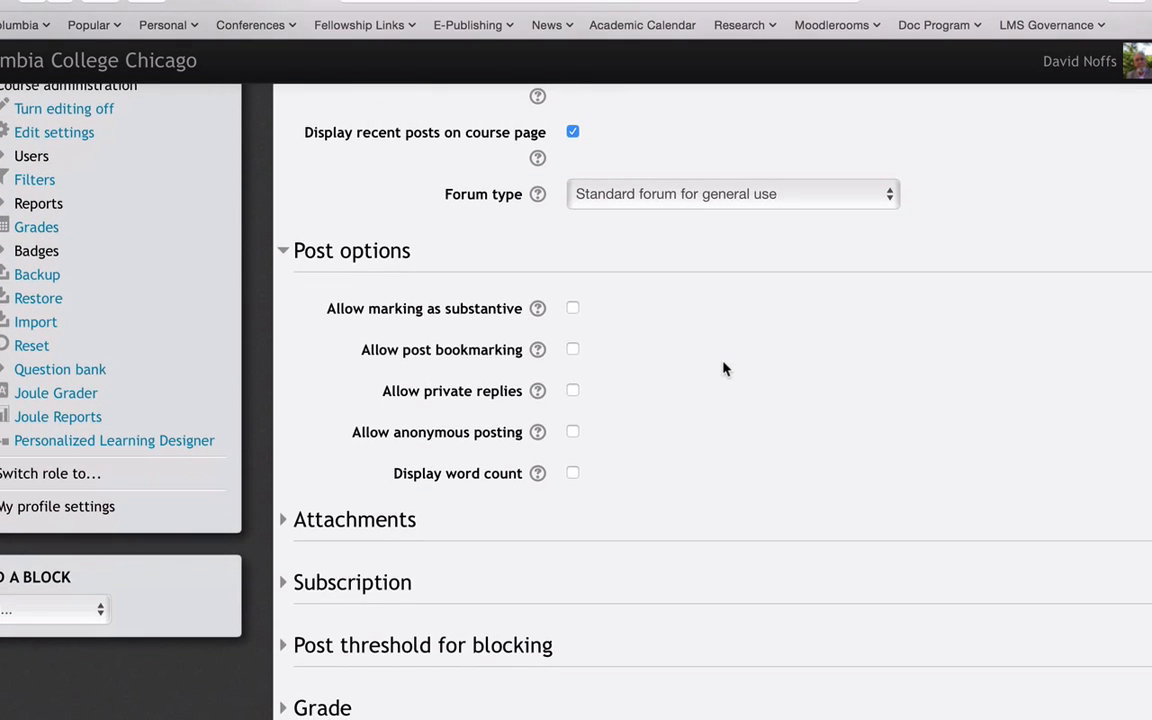
scroll(724, 369, "down", 3)
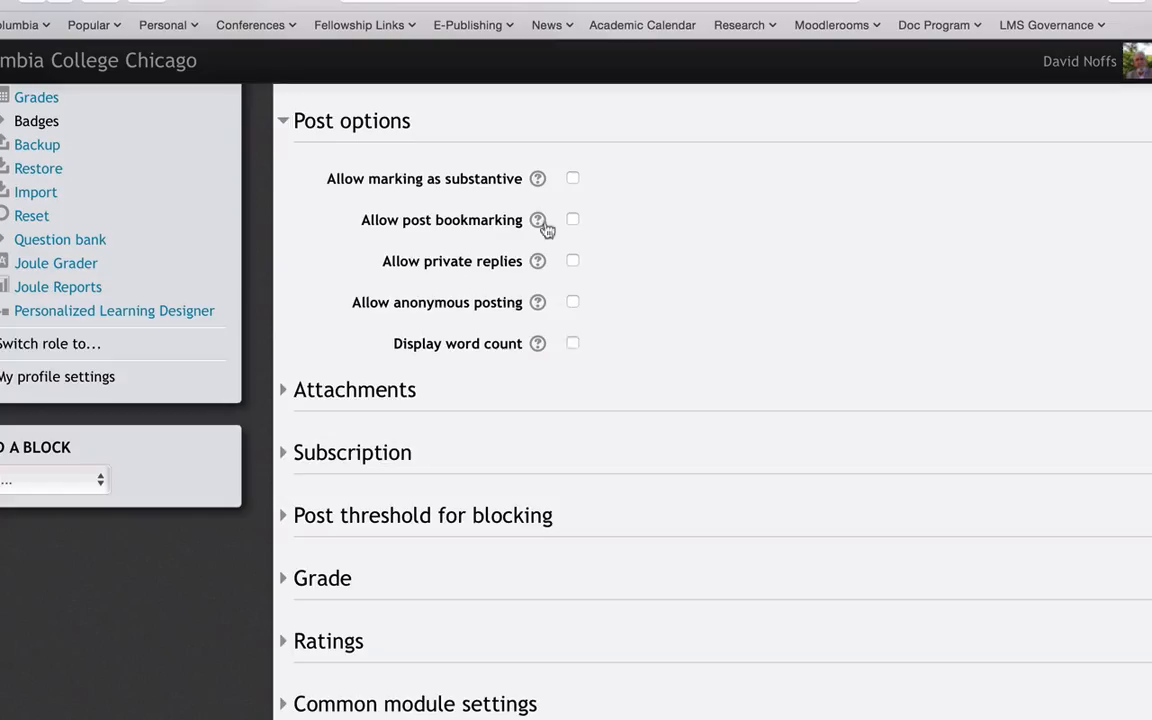
left_click(572, 178)
left_click(572, 261)
- Look over the forum's attachment limits and its subscription mode setting
scroll(576, 345, "down", 3)
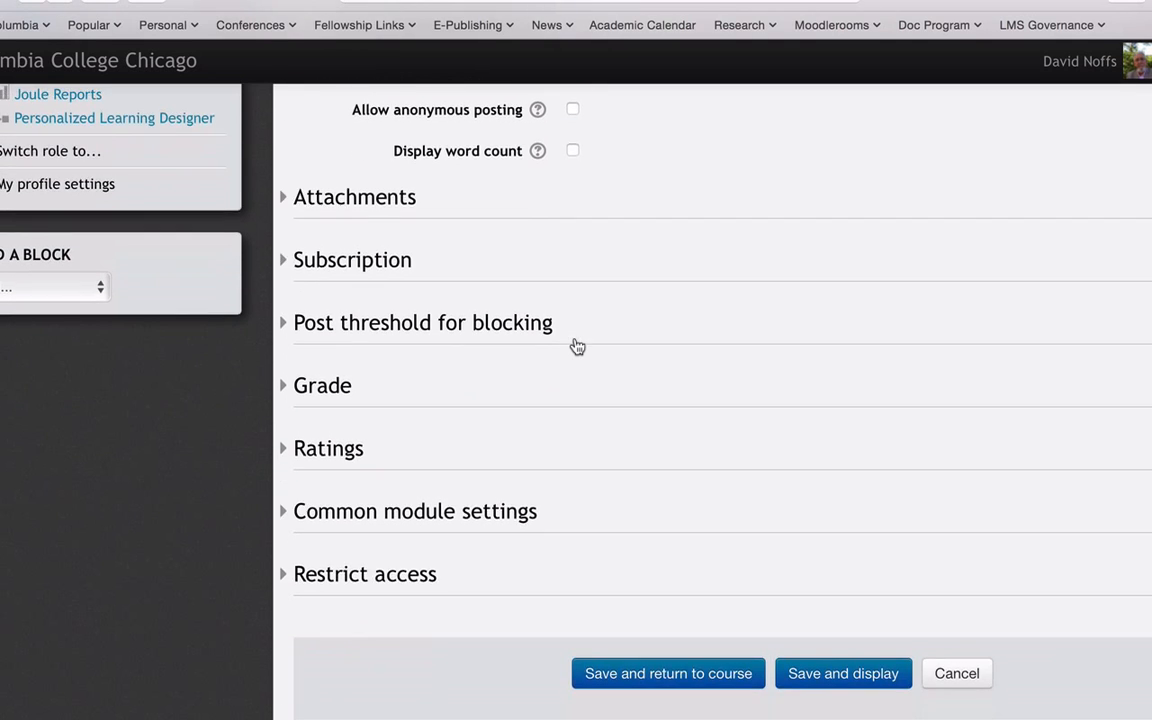
left_click(287, 199)
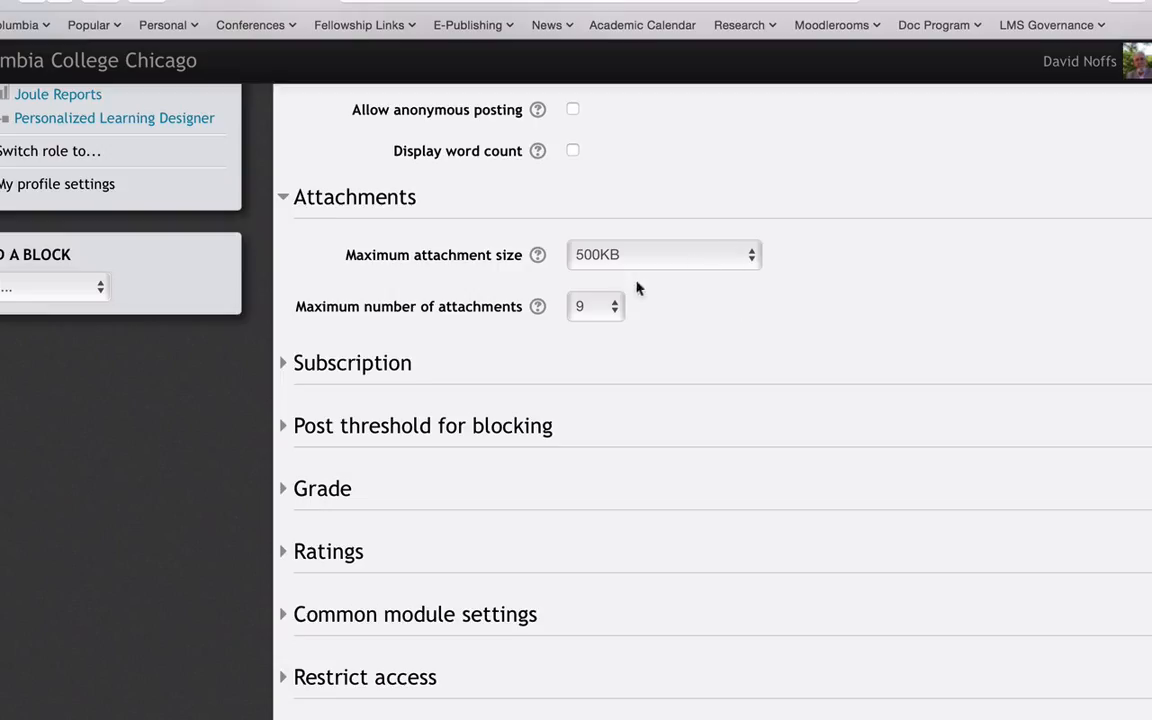
left_click(284, 201)
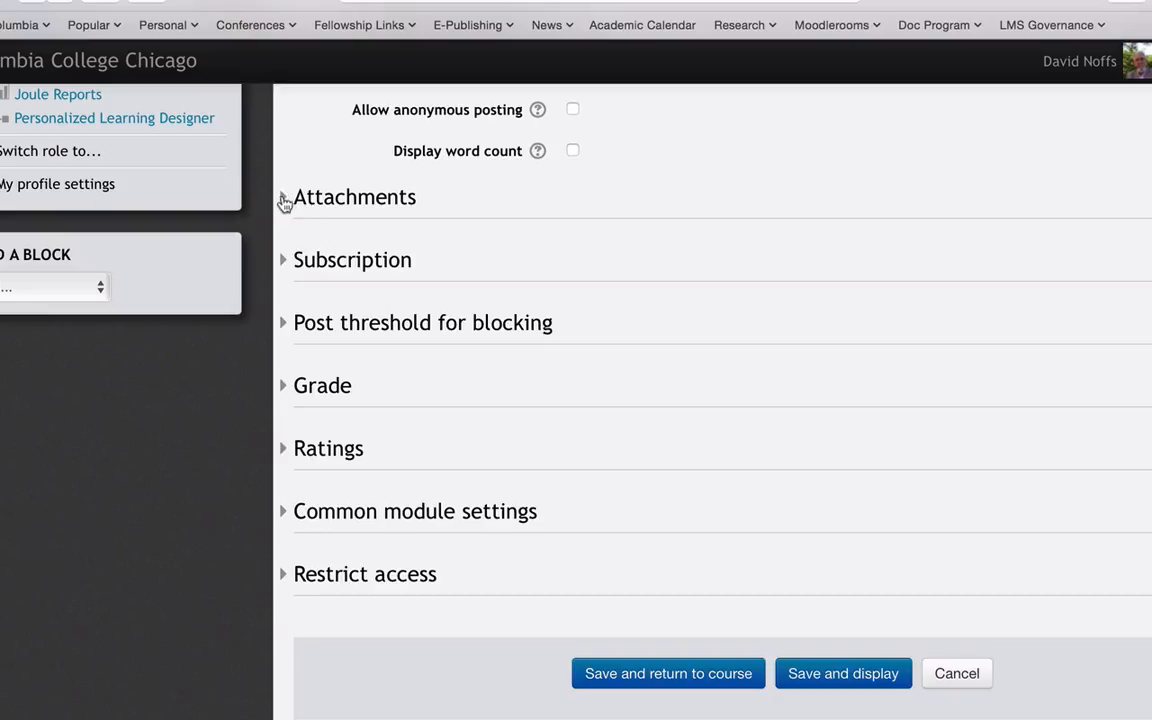
left_click(283, 262)
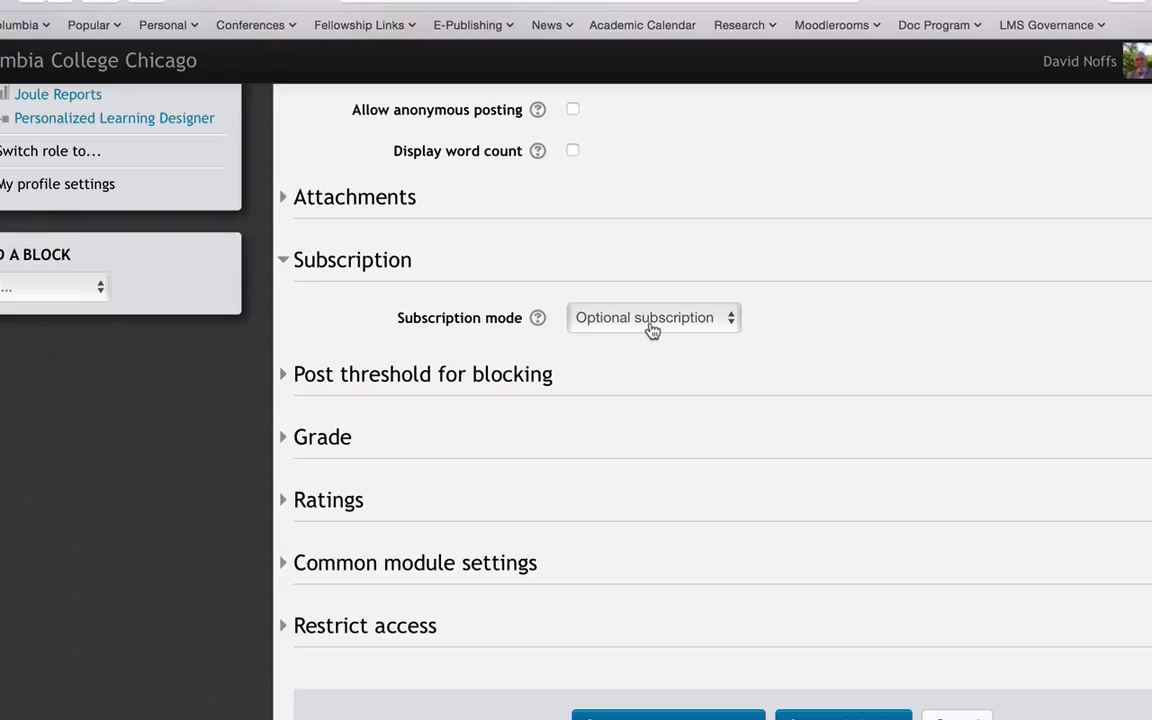
left_click(283, 260)
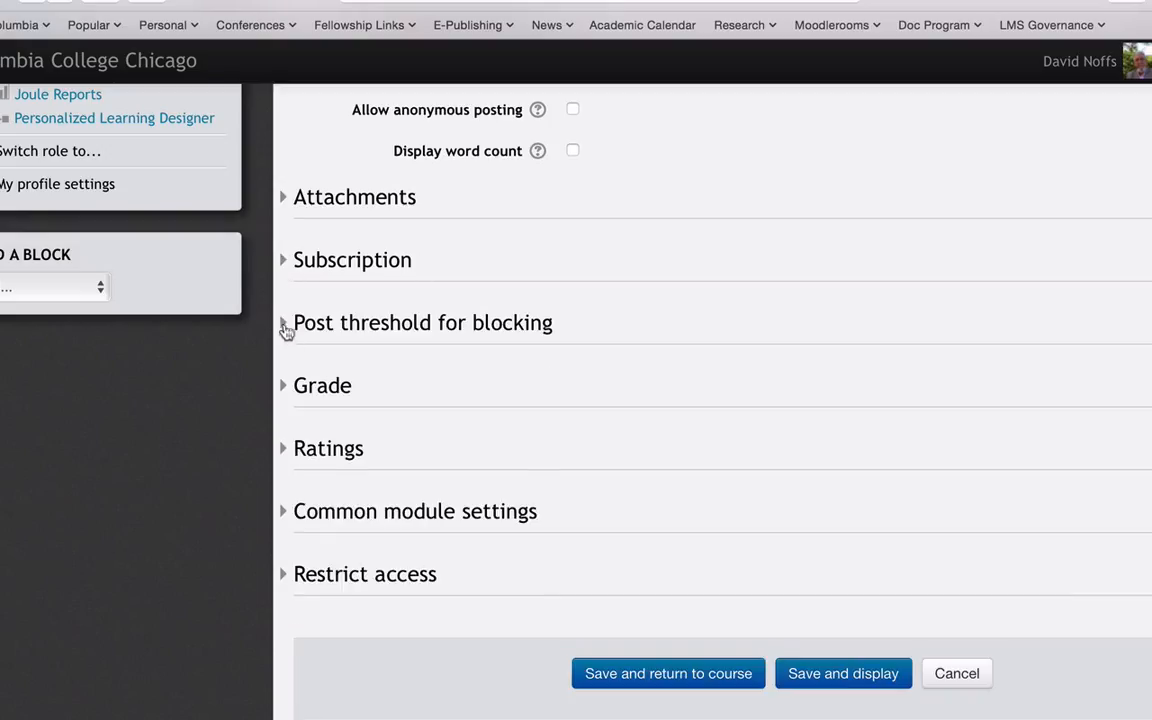
- Set the blocking time period to 1 day, the post threshold for blocking to 3 and the threshold for warning to 2
left_click(284, 324)
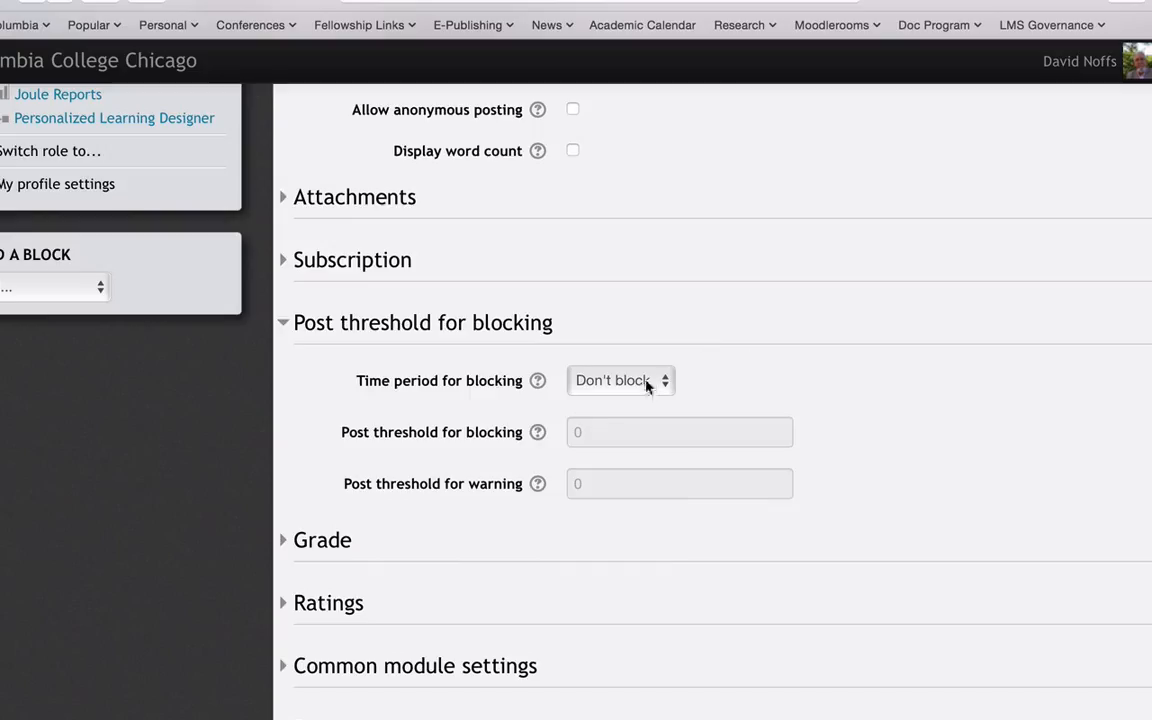
left_click(580, 385)
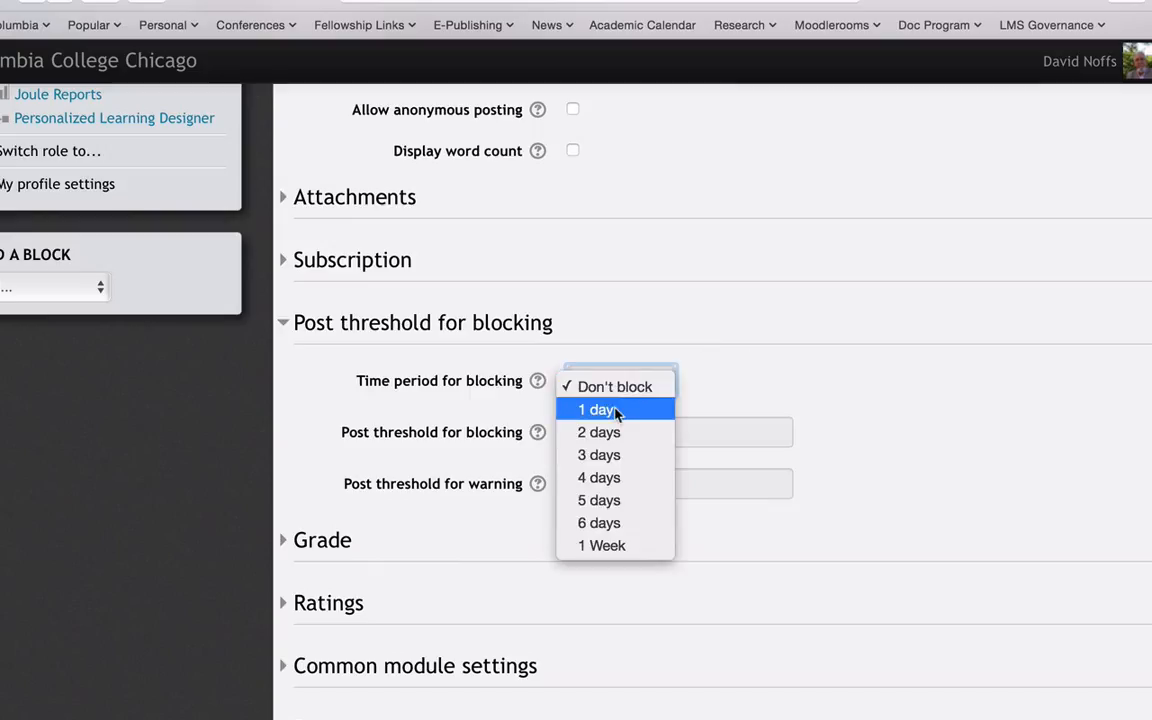
left_click(612, 410)
left_click(623, 434)
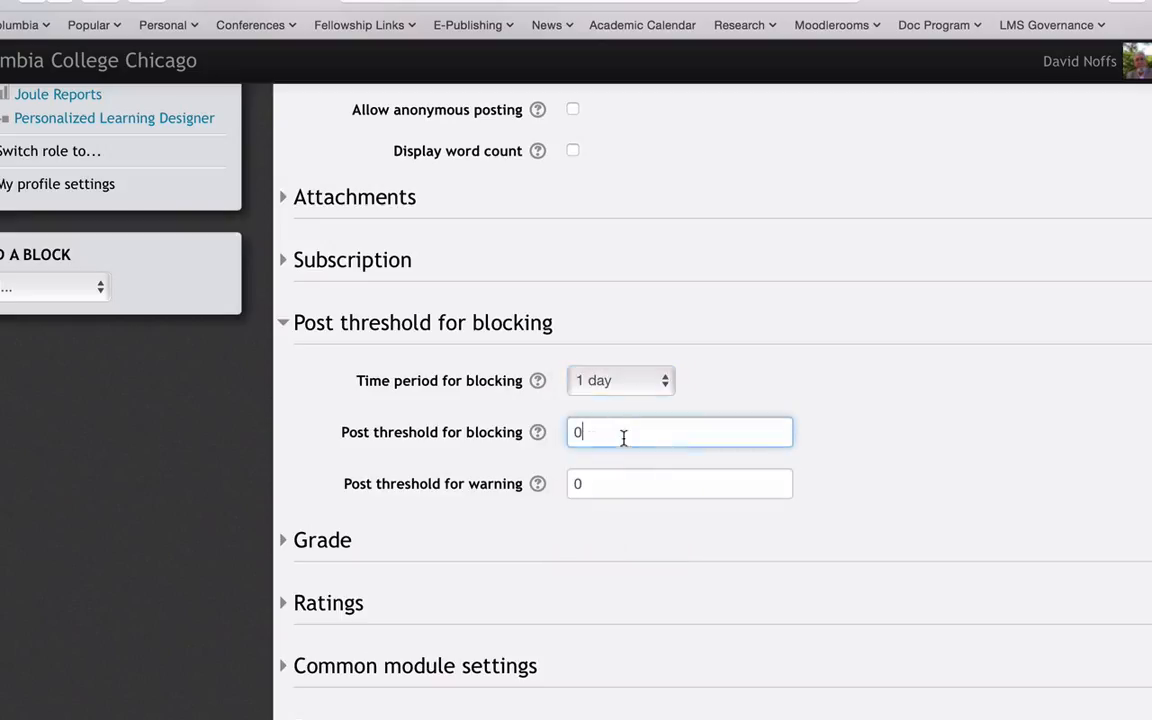
key("BackSpace")
type("3")
left_click(591, 480)
key("BackSpace")
type("2")
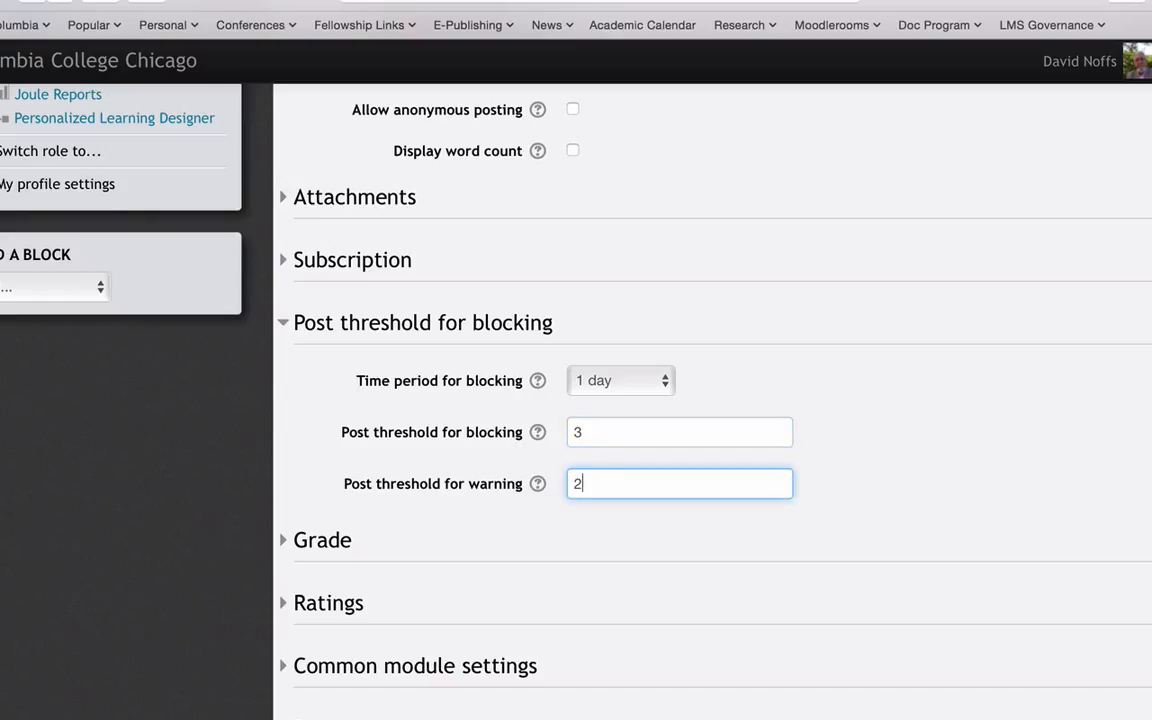
left_click(654, 388)
left_click(652, 386)
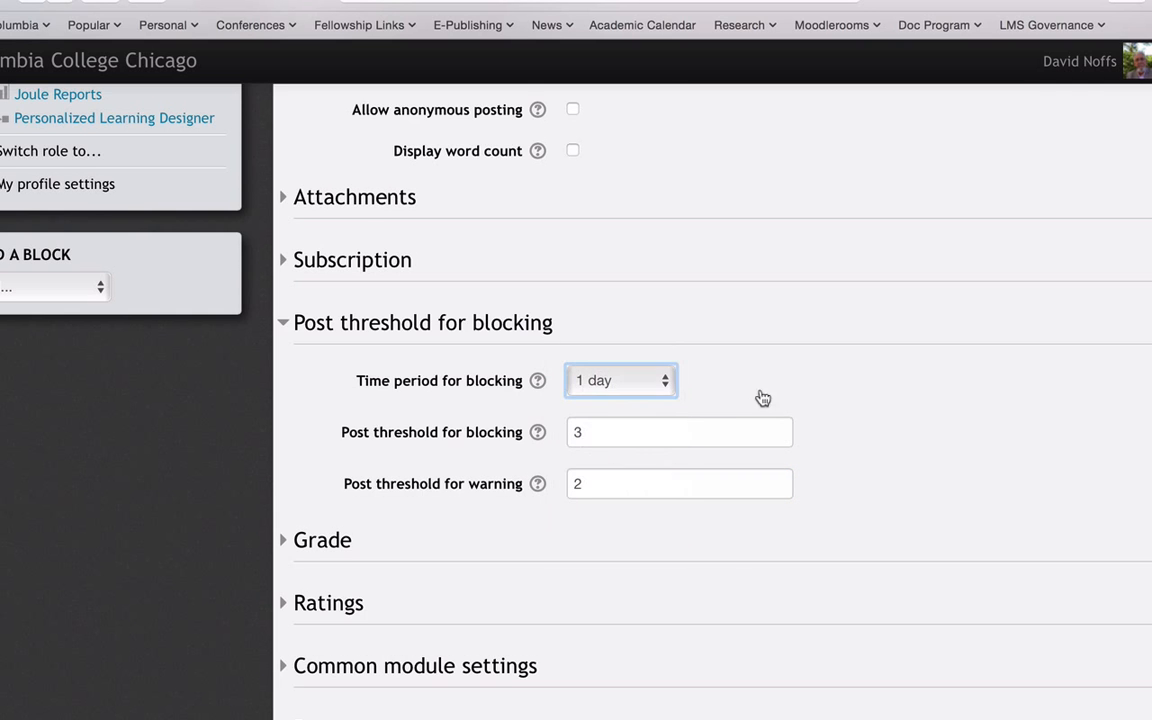
- Set the forum's grade type to Rating in the grade settings
scroll(877, 530, "down", 5)
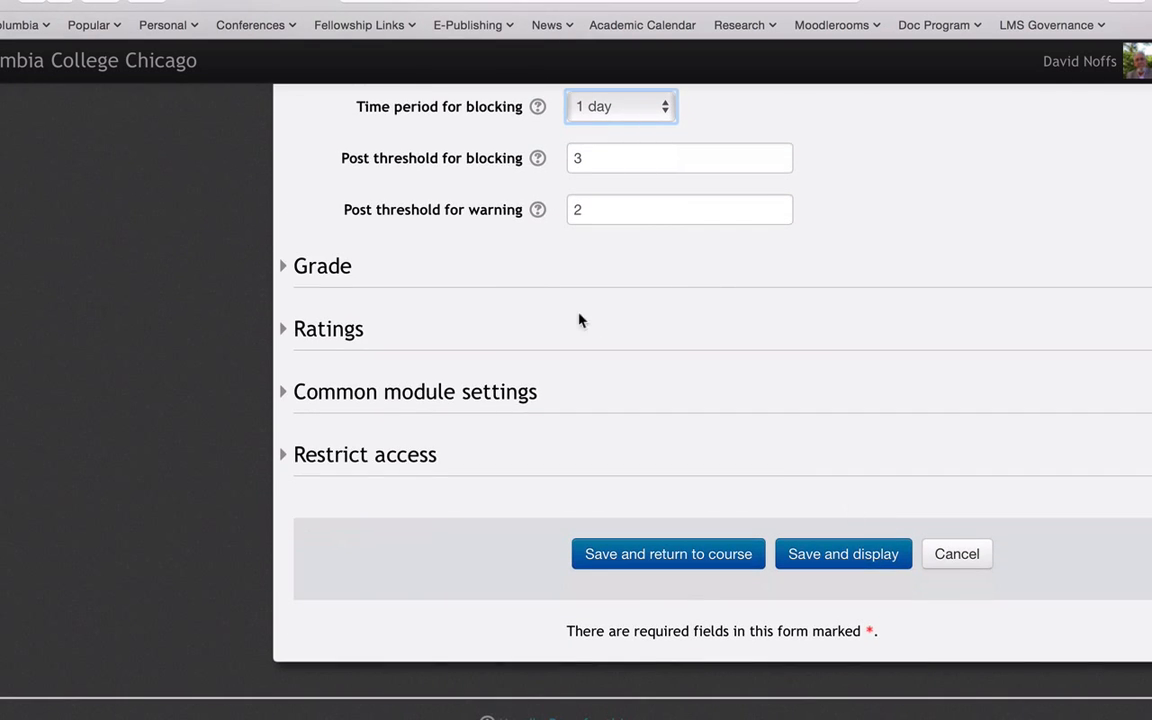
left_click(283, 267)
left_click(283, 268)
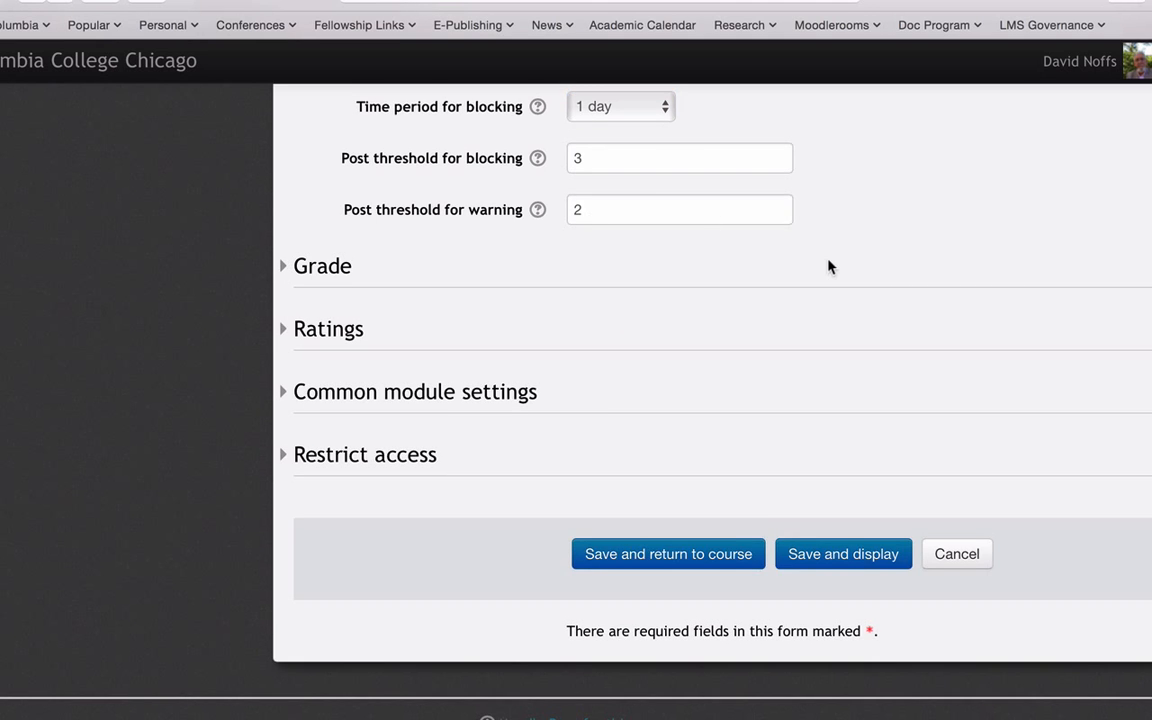
scroll(828, 265, "up", 3)
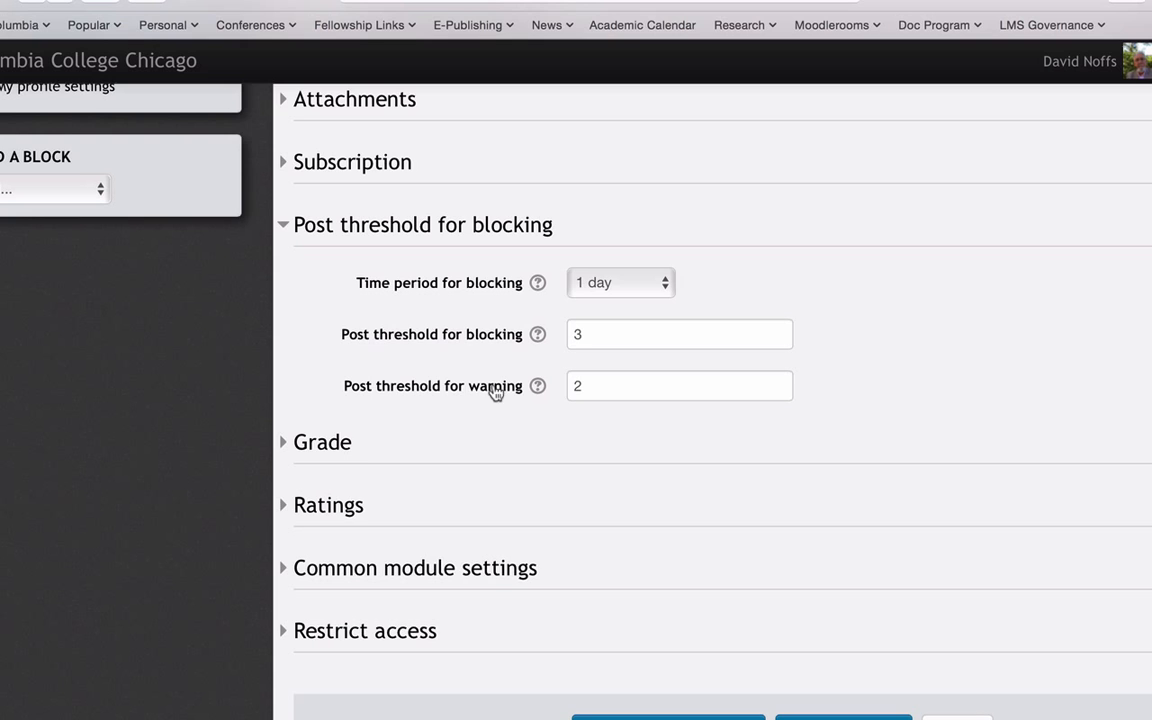
left_click(283, 446)
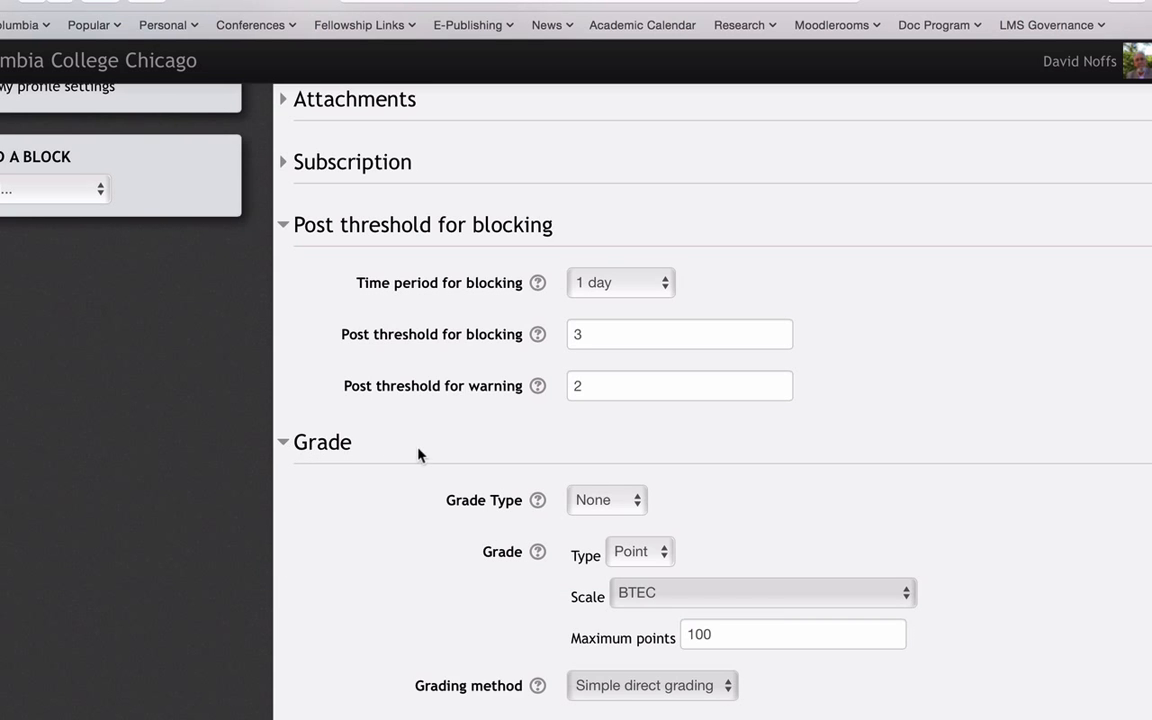
scroll(419, 452, "down", 5)
left_click(623, 272)
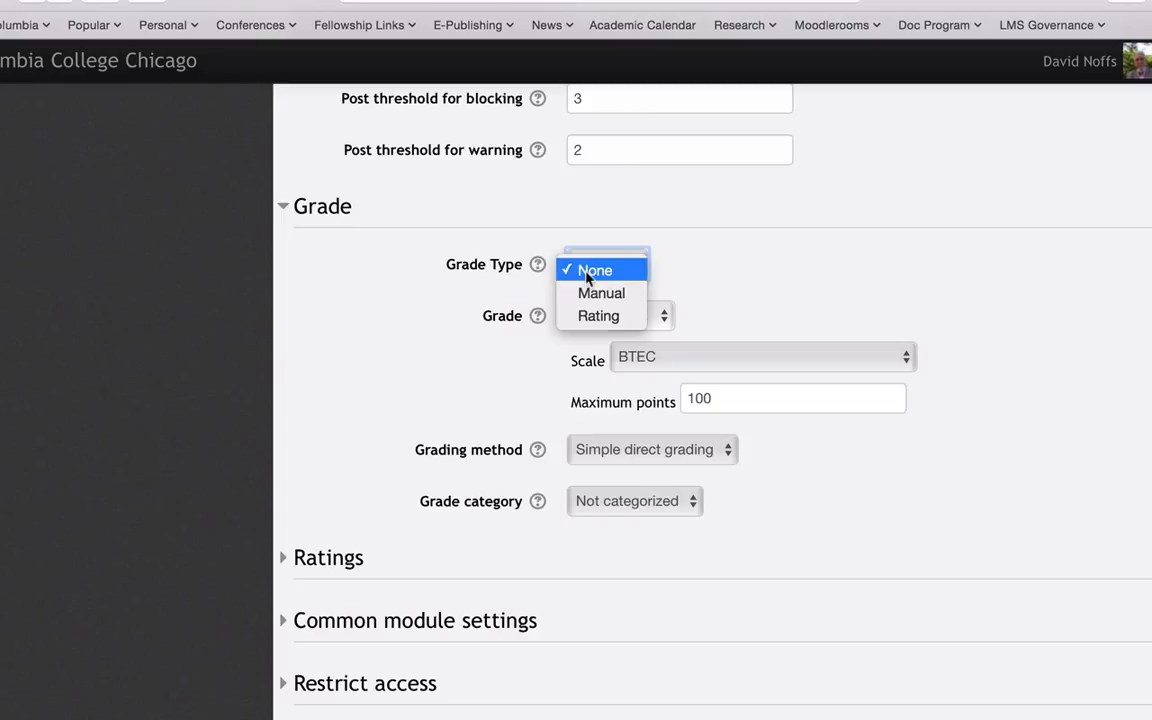
left_click(597, 296)
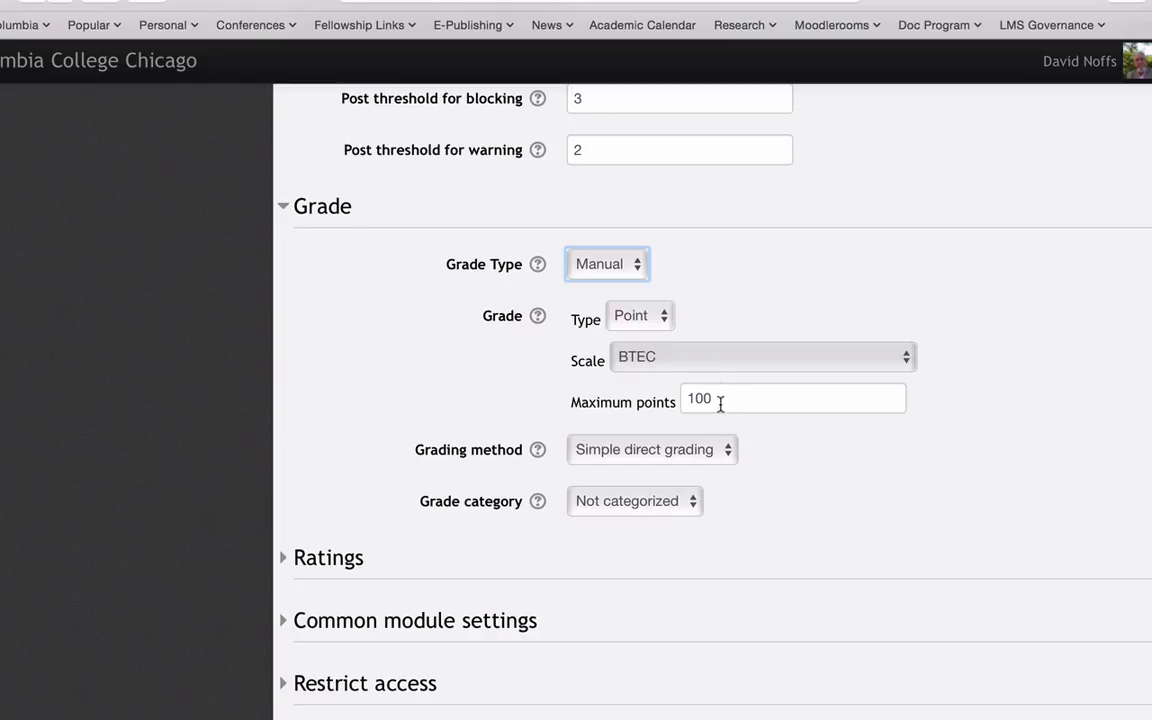
left_click(632, 268)
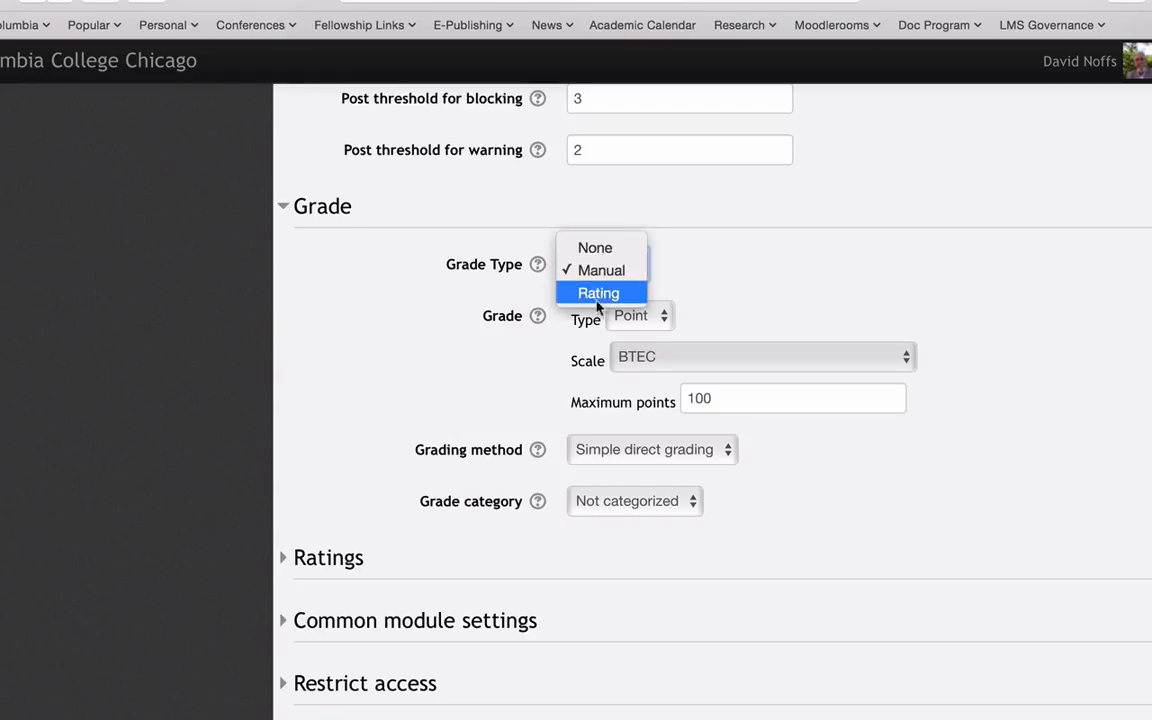
left_click(600, 294)
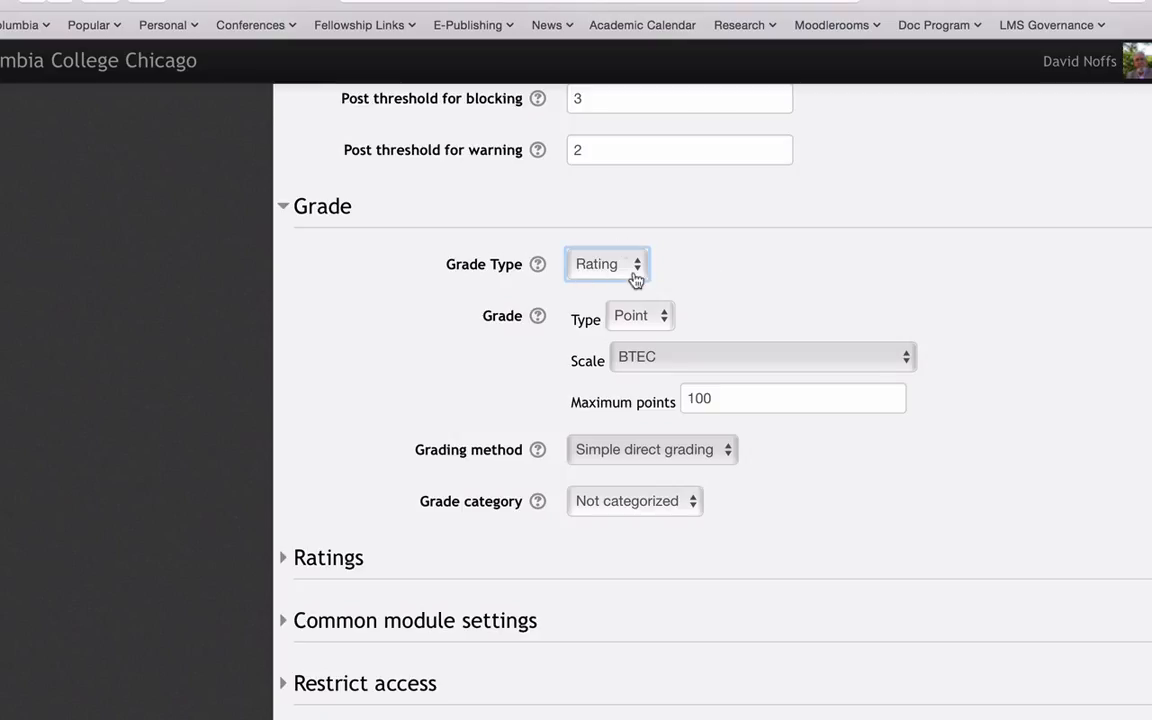
- Keep Point as the type of grade and set the maximum points to 10
left_click(654, 323)
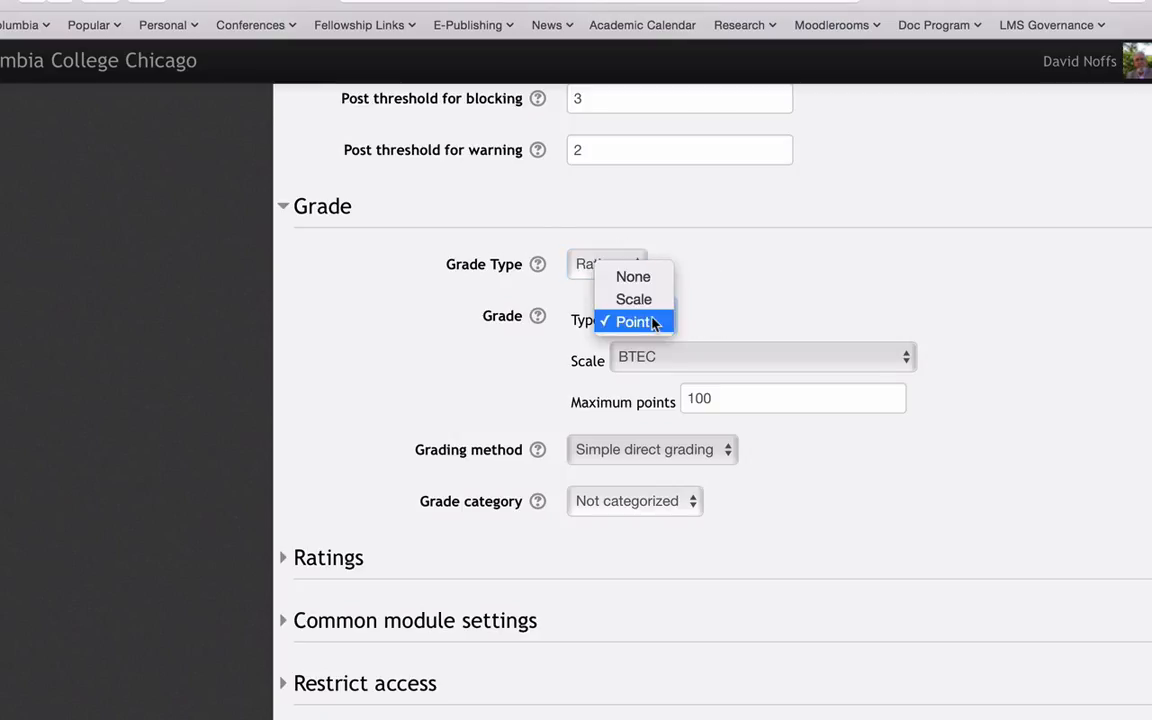
left_click(654, 323)
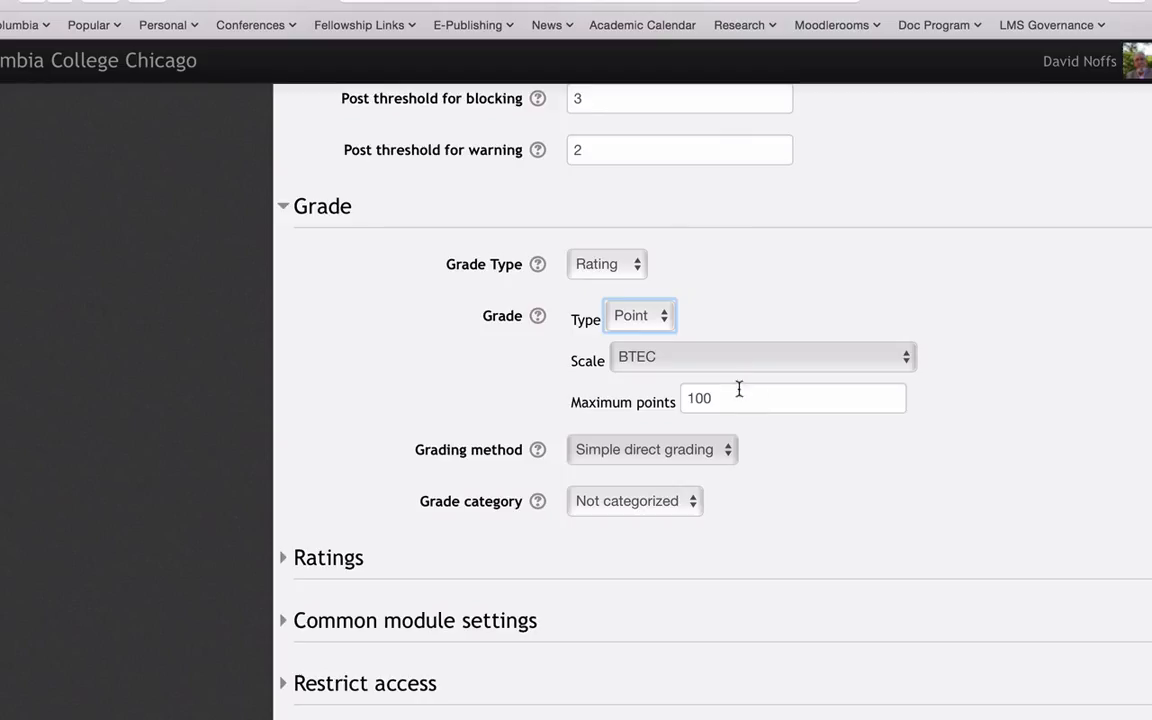
left_click_drag(738, 397, 684, 396)
type("10")
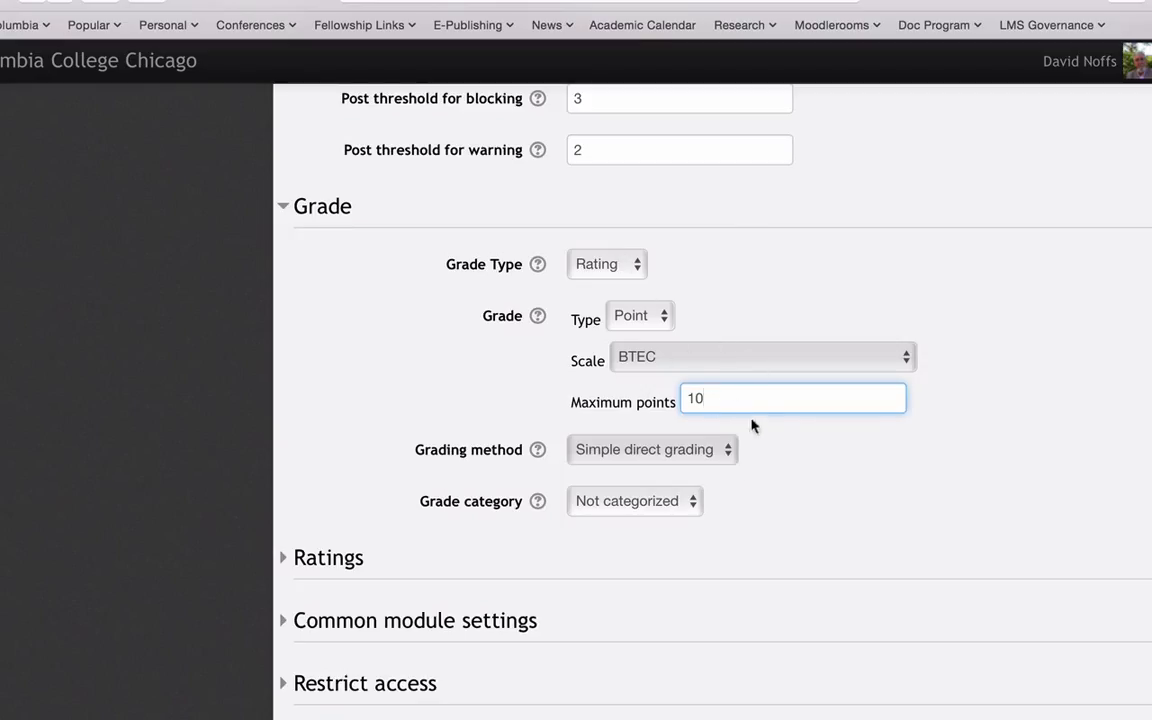
- Set the aggregate type for the forum's ratings to Sum of ratings
scroll(762, 441, "down", 2)
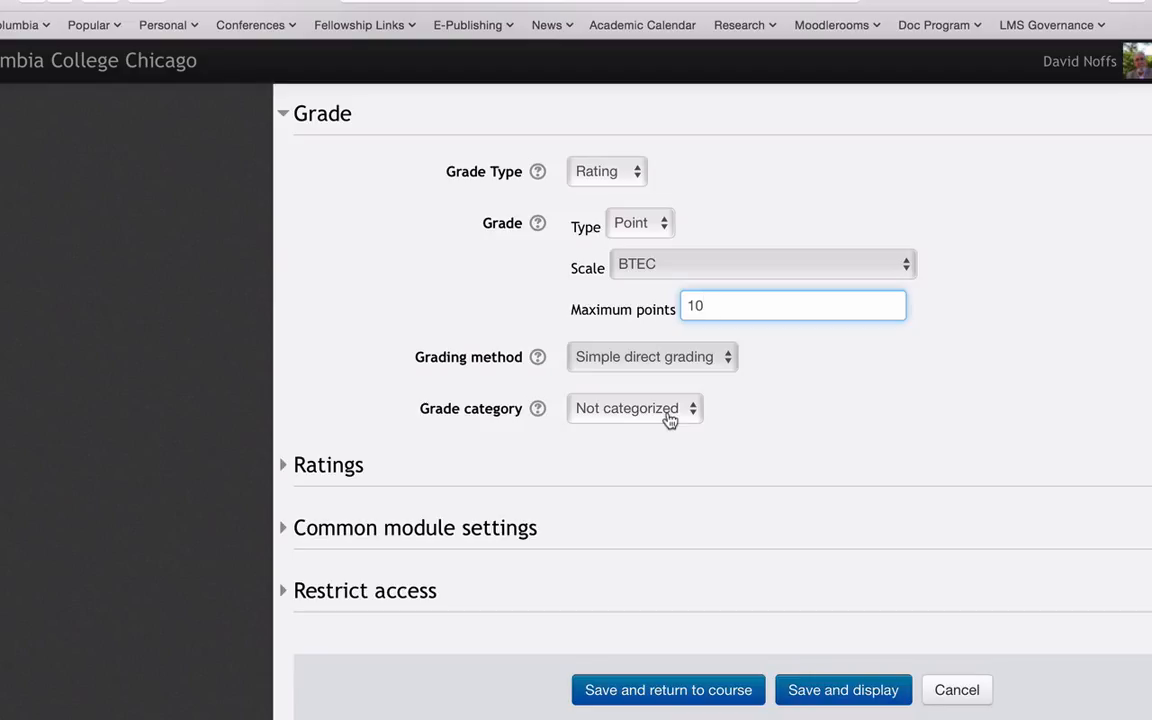
left_click(284, 468)
scroll(432, 430, "down", 5)
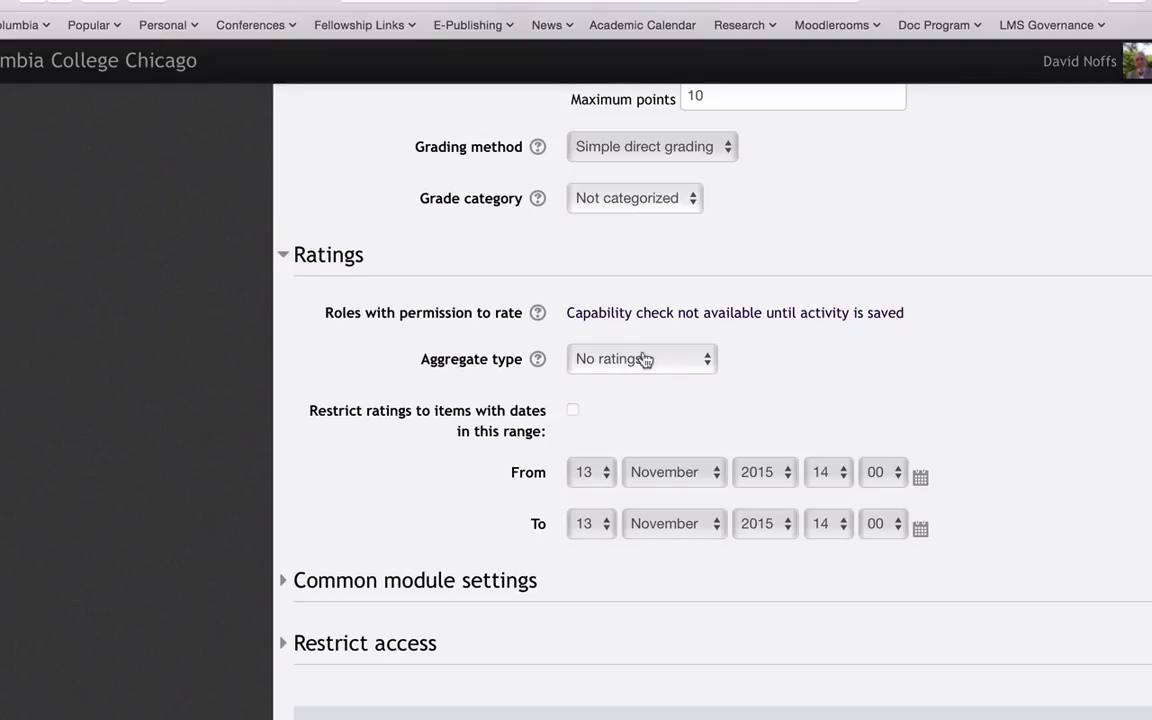
left_click(699, 367)
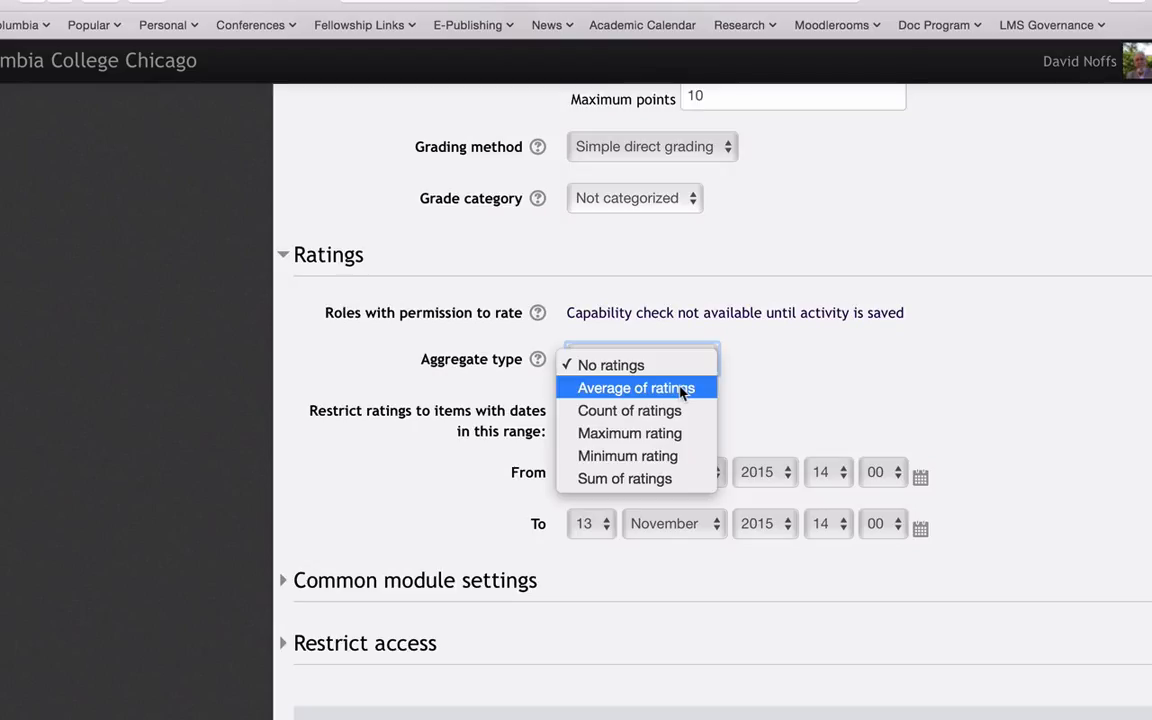
left_click(648, 480)
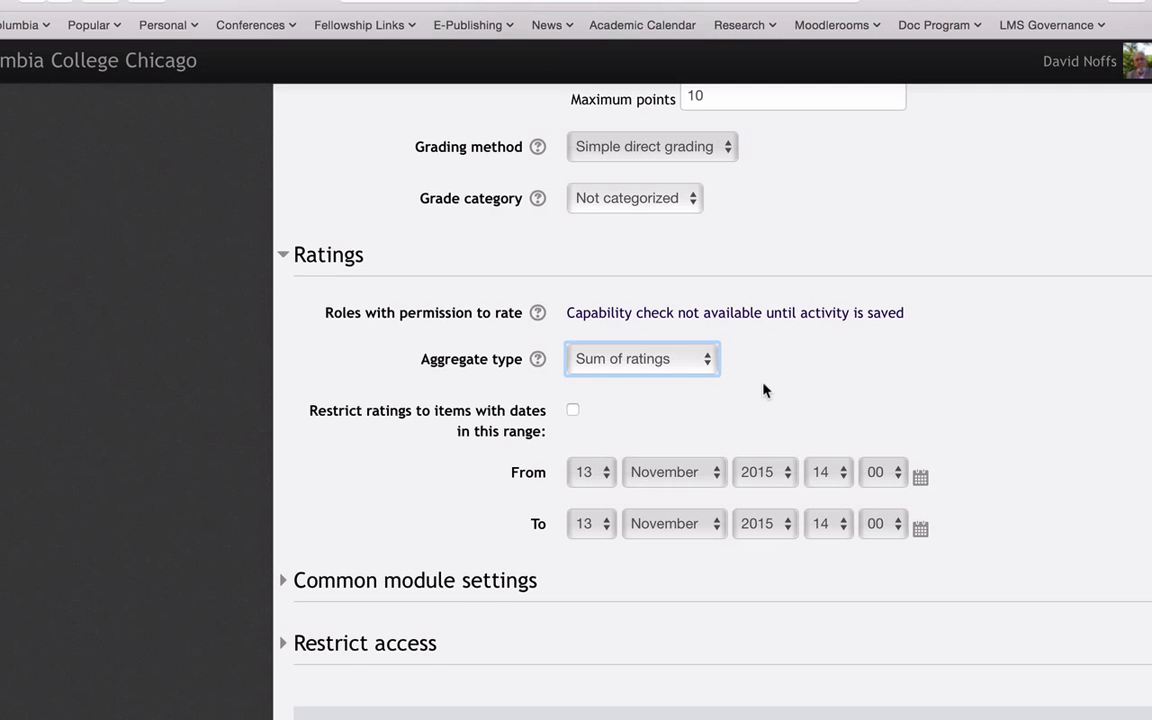
- Try restricting the forum's ratings to items within a date range, and turn the restriction off again
scroll(764, 316, "up", 3)
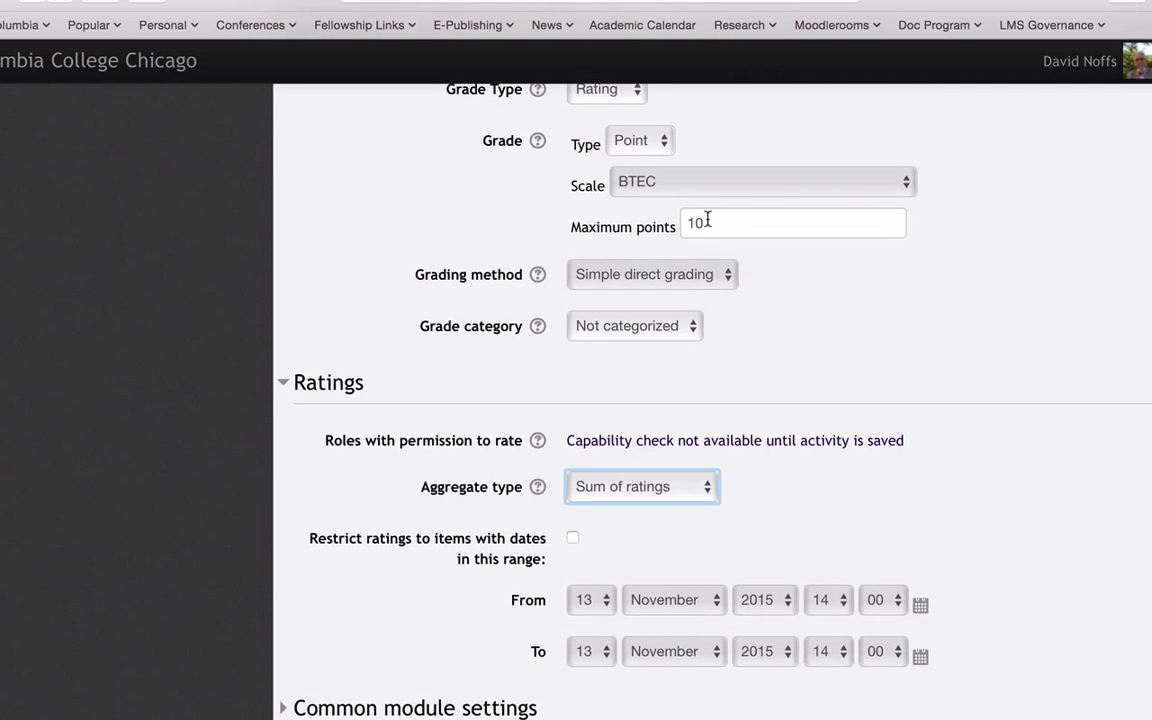
scroll(738, 497, "down", 1)
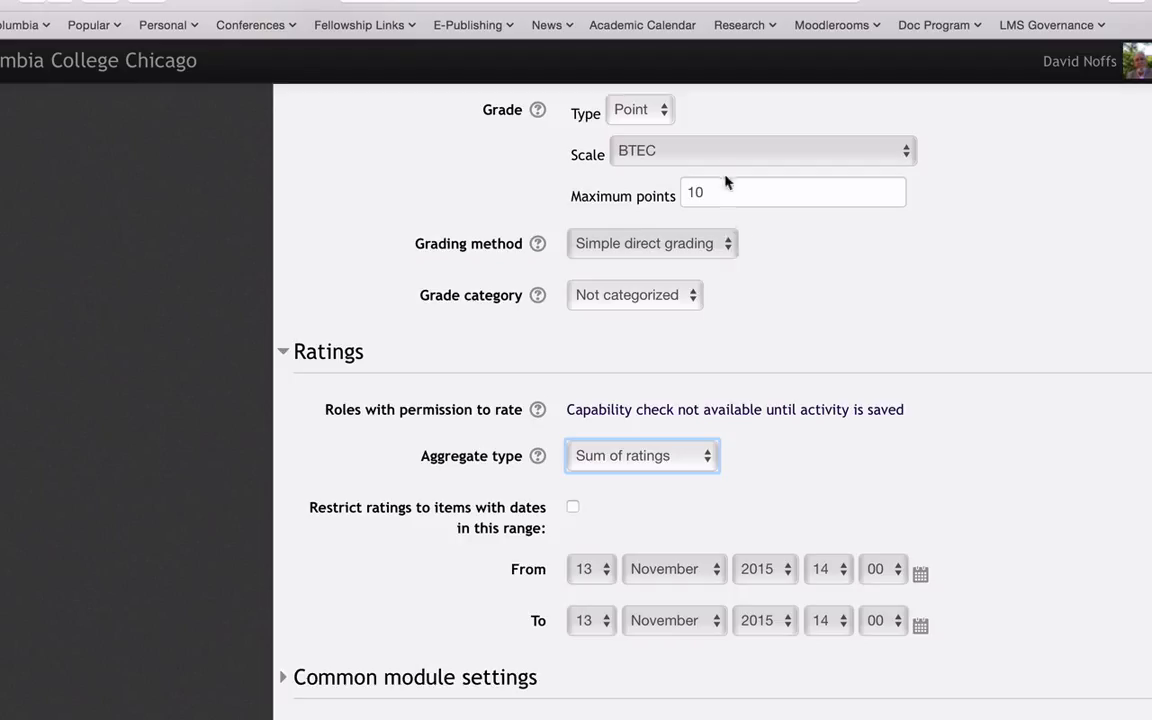
scroll(766, 465, "down", 2)
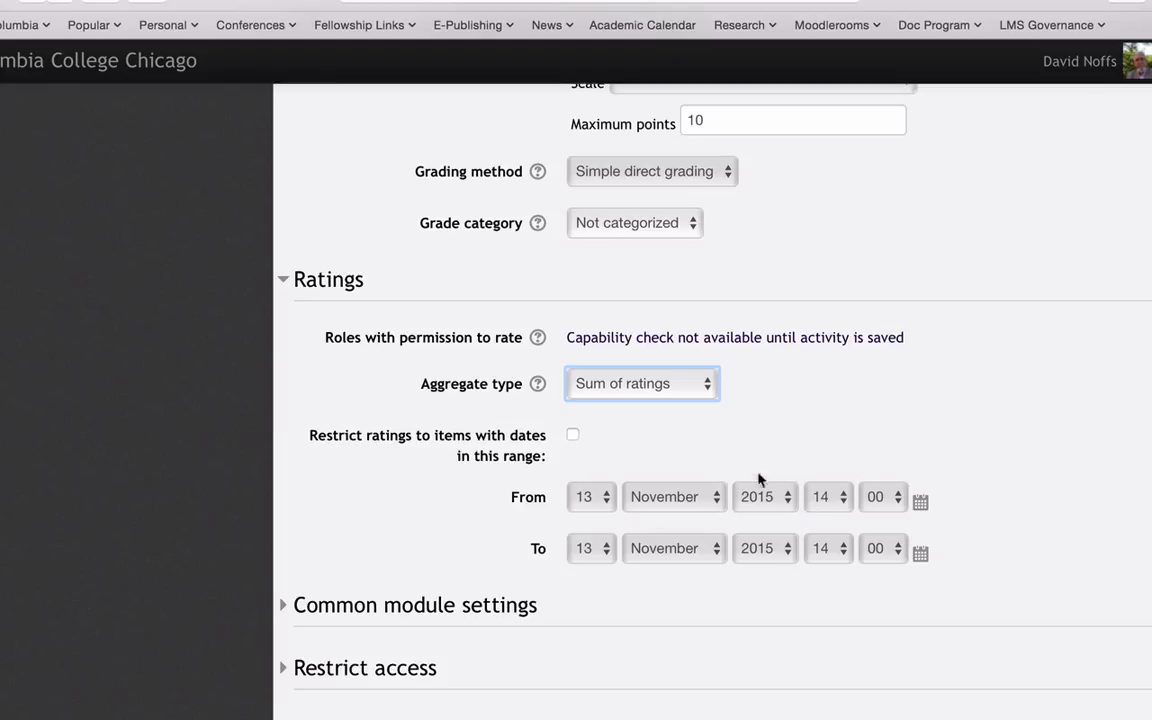
scroll(651, 446, "down", 1)
scroll(651, 446, "down", 3)
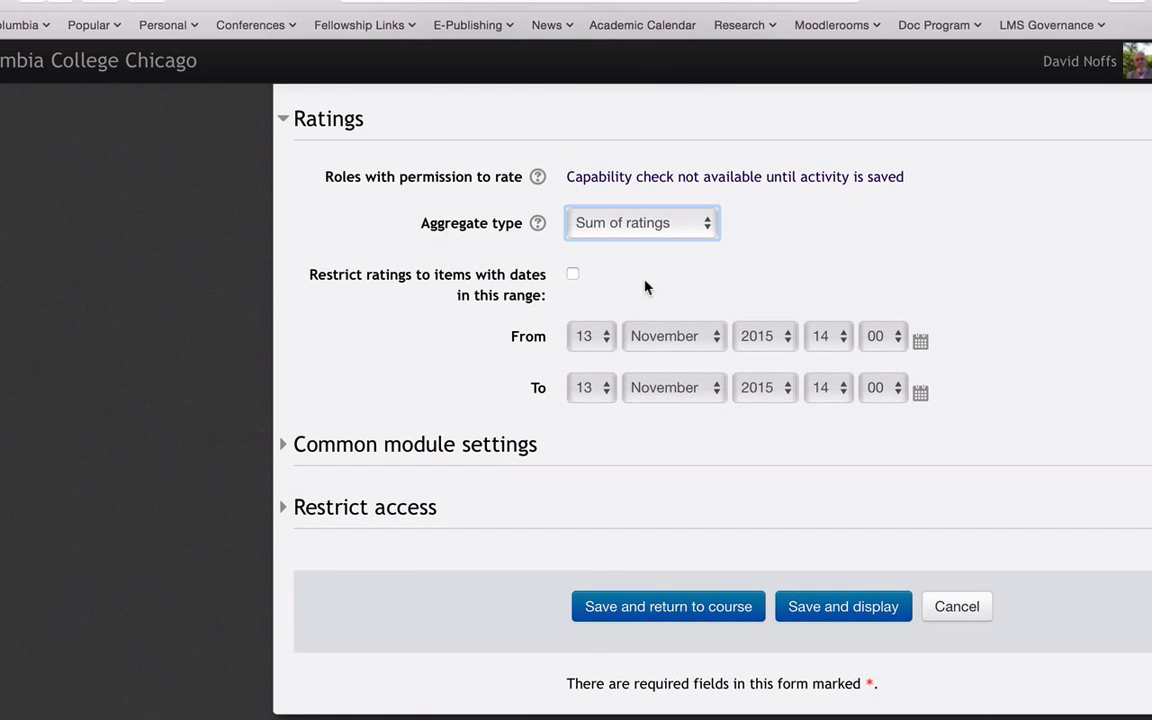
left_click(574, 279)
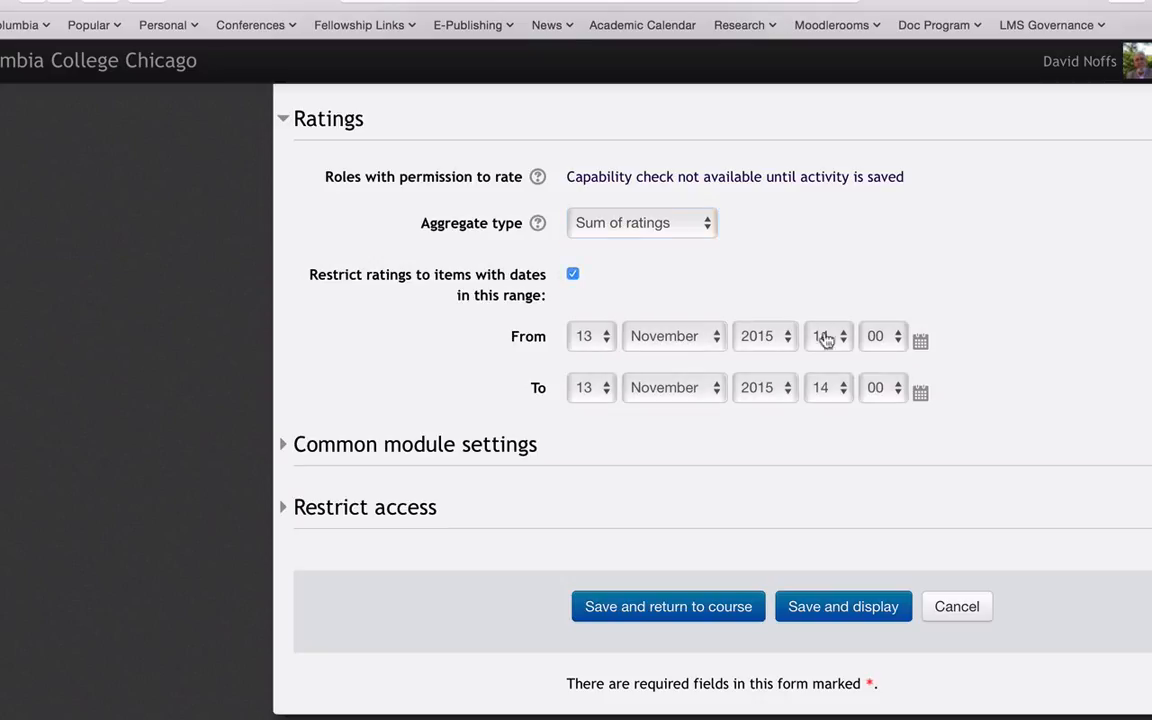
left_click(572, 274)
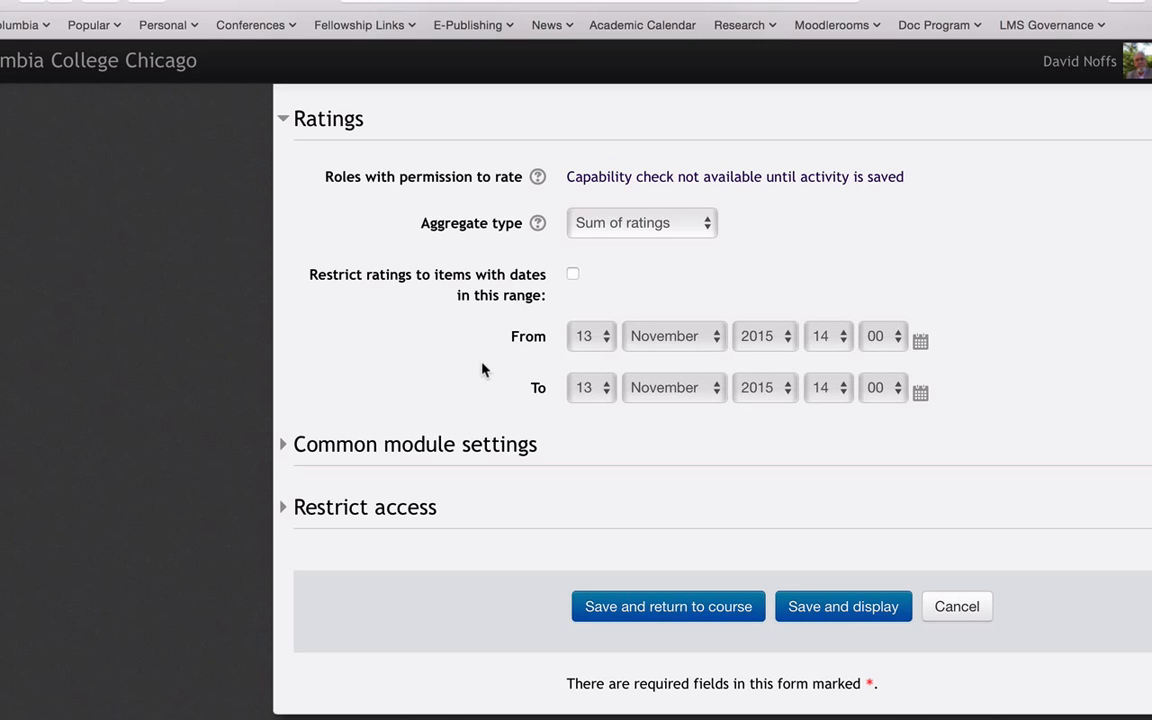
- Look over the common module settings and access restriction types without adding any, and save and display the forum
scroll(482, 370, "down", 3)
left_click(287, 294)
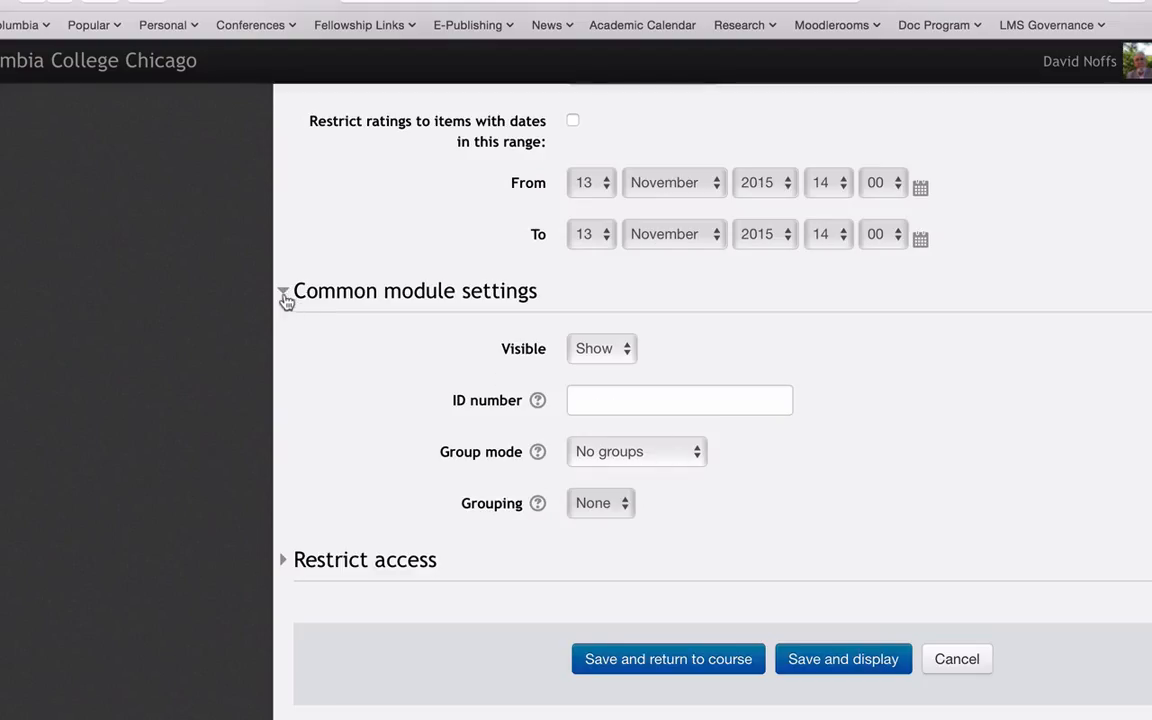
left_click(285, 296)
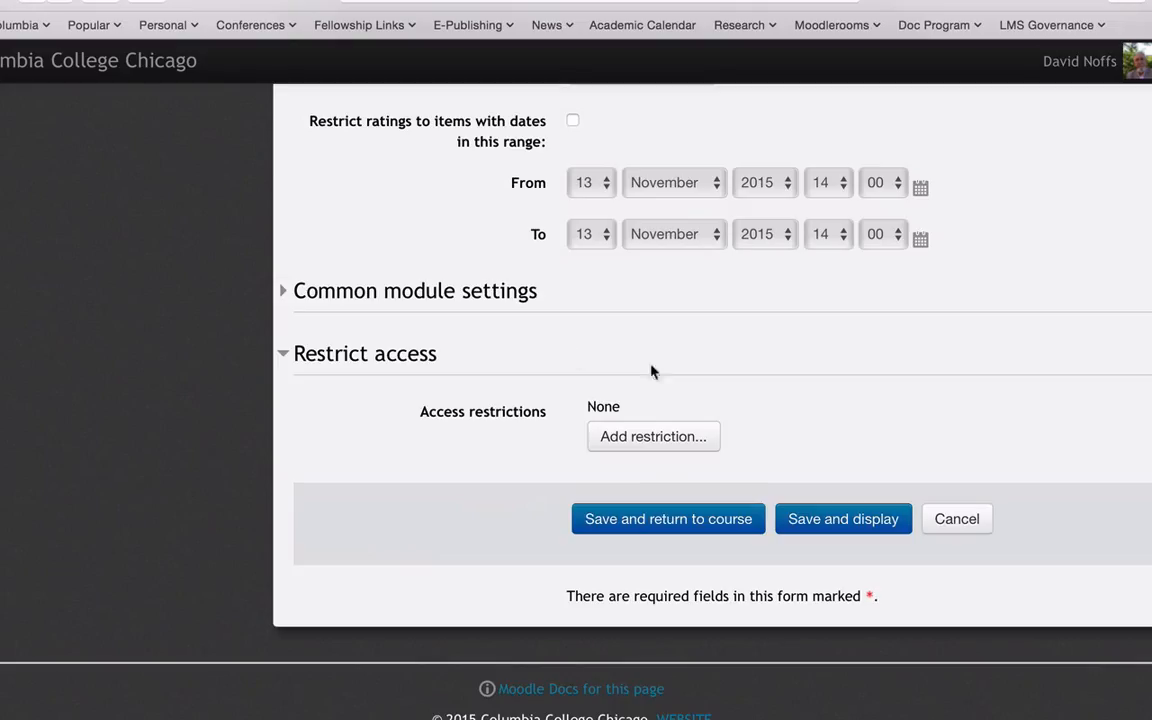
left_click(660, 441)
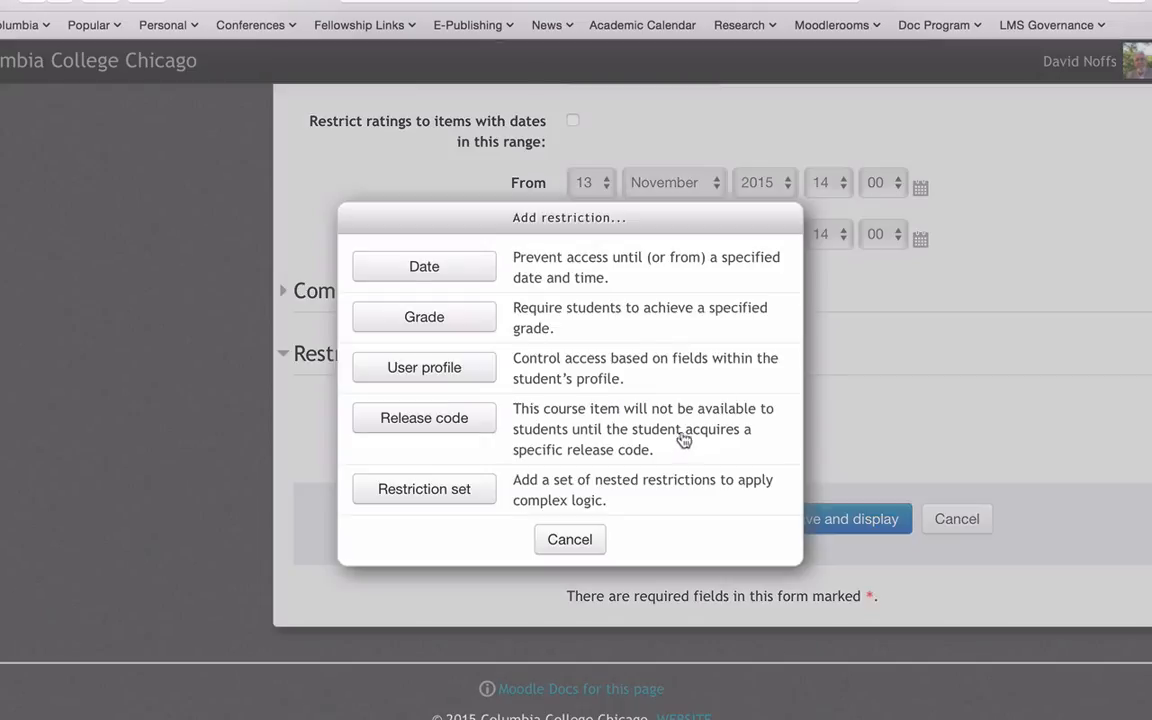
left_click(570, 540)
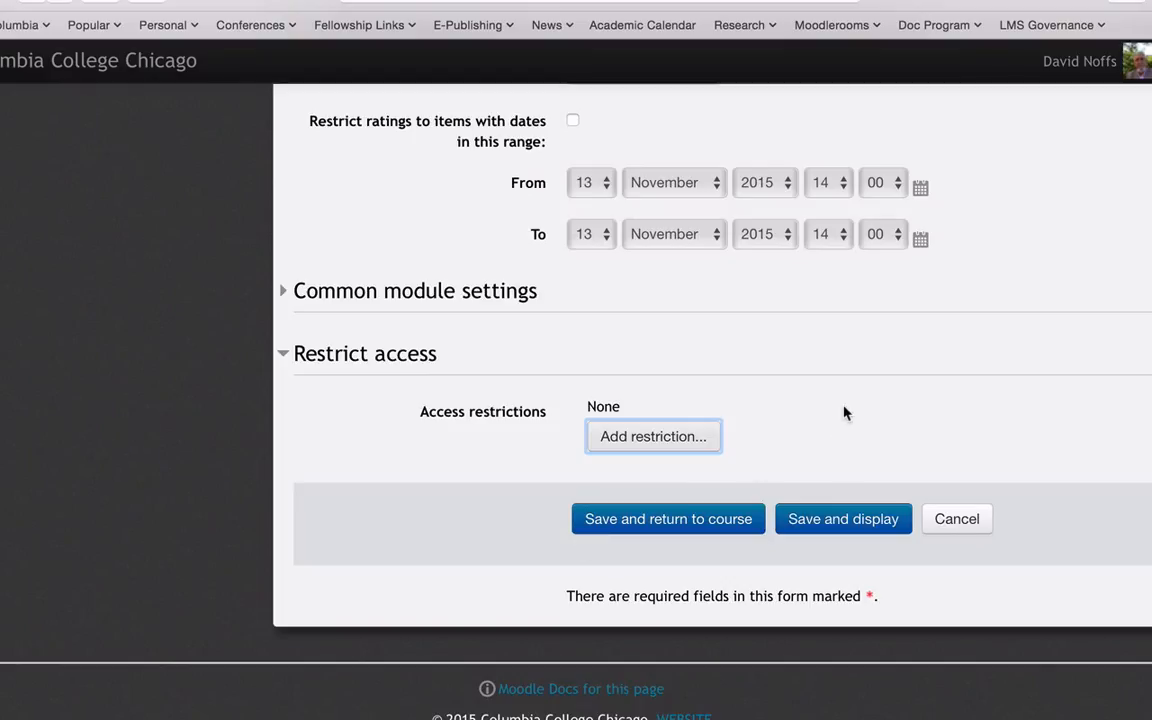
left_click(848, 520)
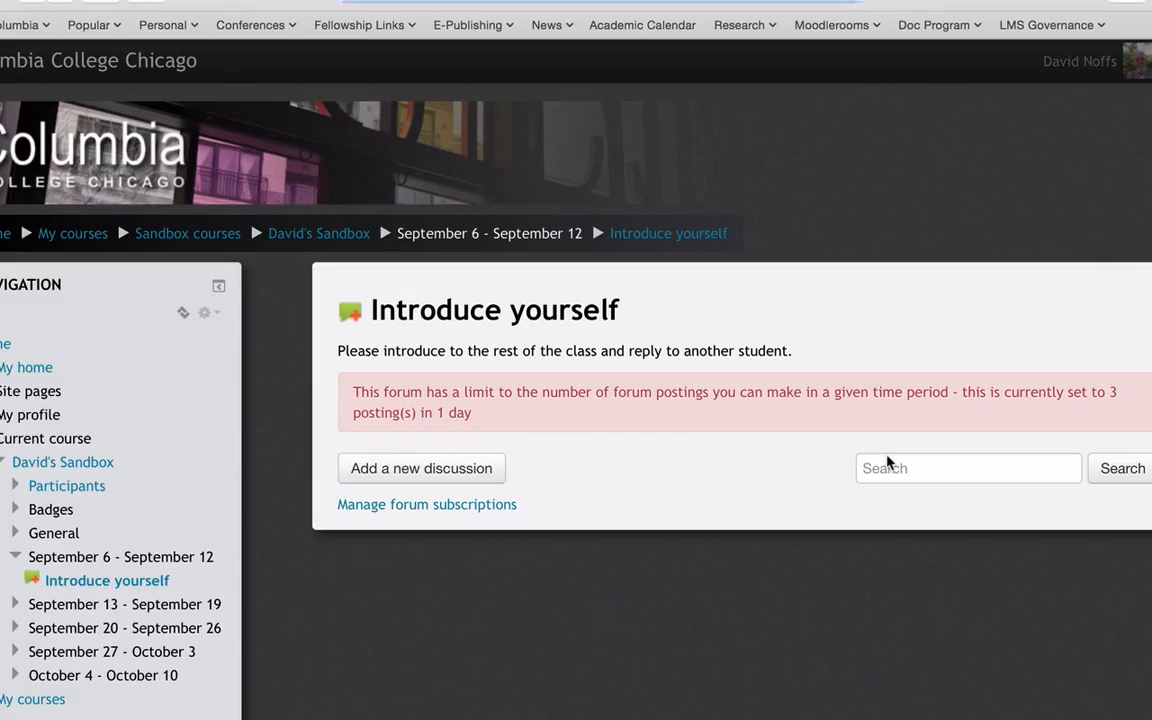